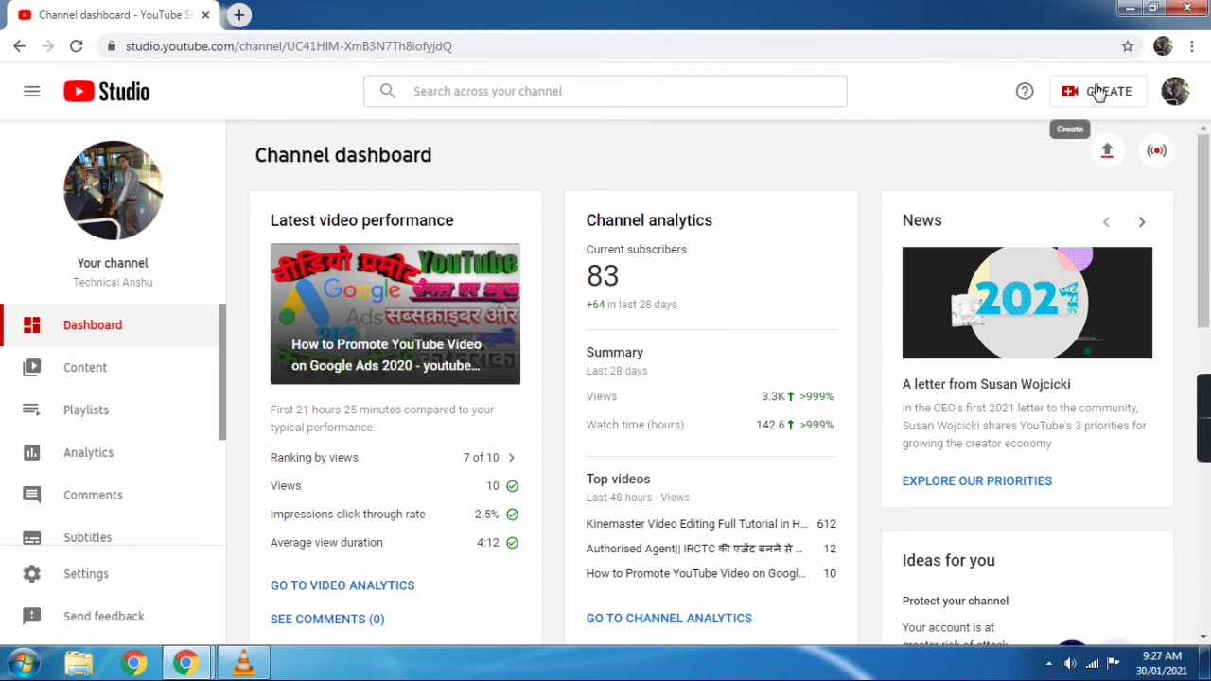
- Start a new video upload using the 9-minute video file "googole ads note running" from the Desktop
{"action": "left_click", "coordinate": [1107, 155]}
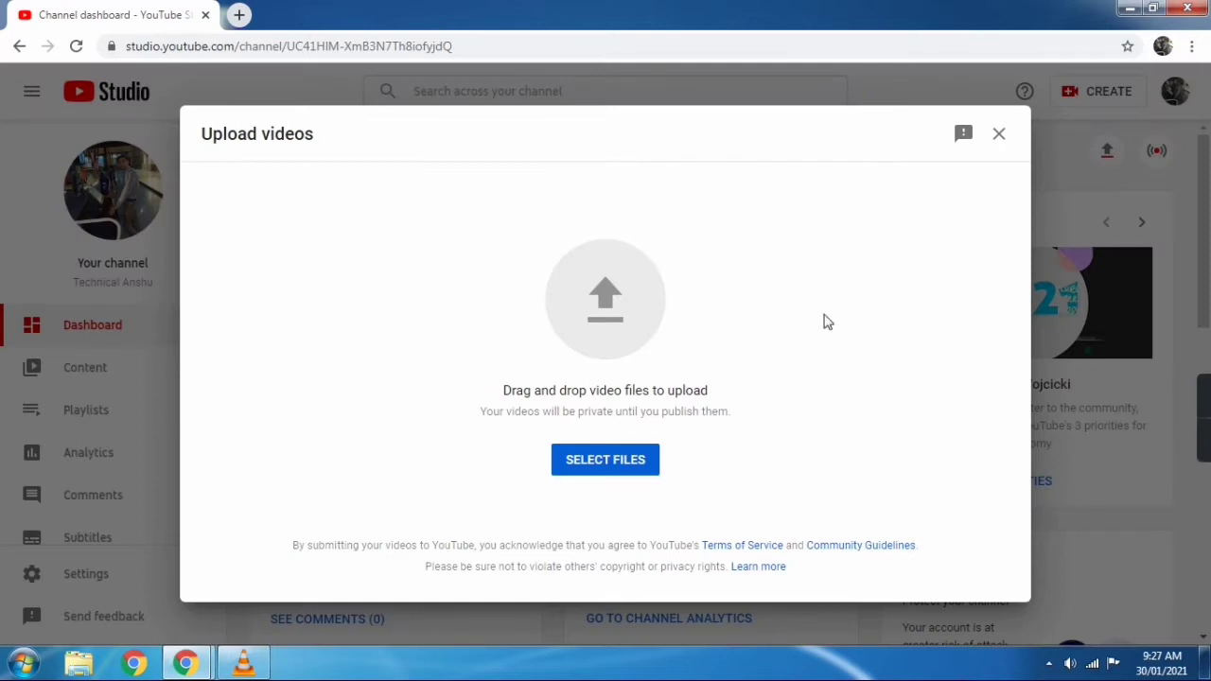
{"action": "left_click", "coordinate": [586, 461]}
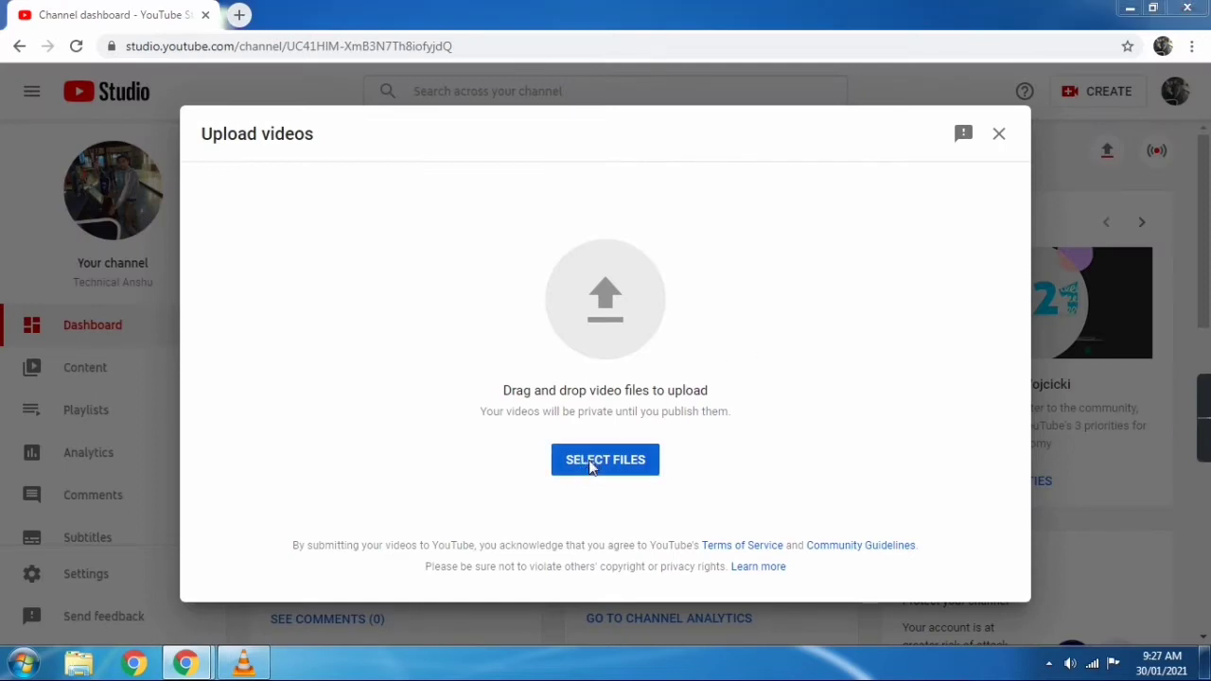
{"action": "scroll", "coordinate": [605, 237], "scroll_direction": "down", "scroll_amount": 10}
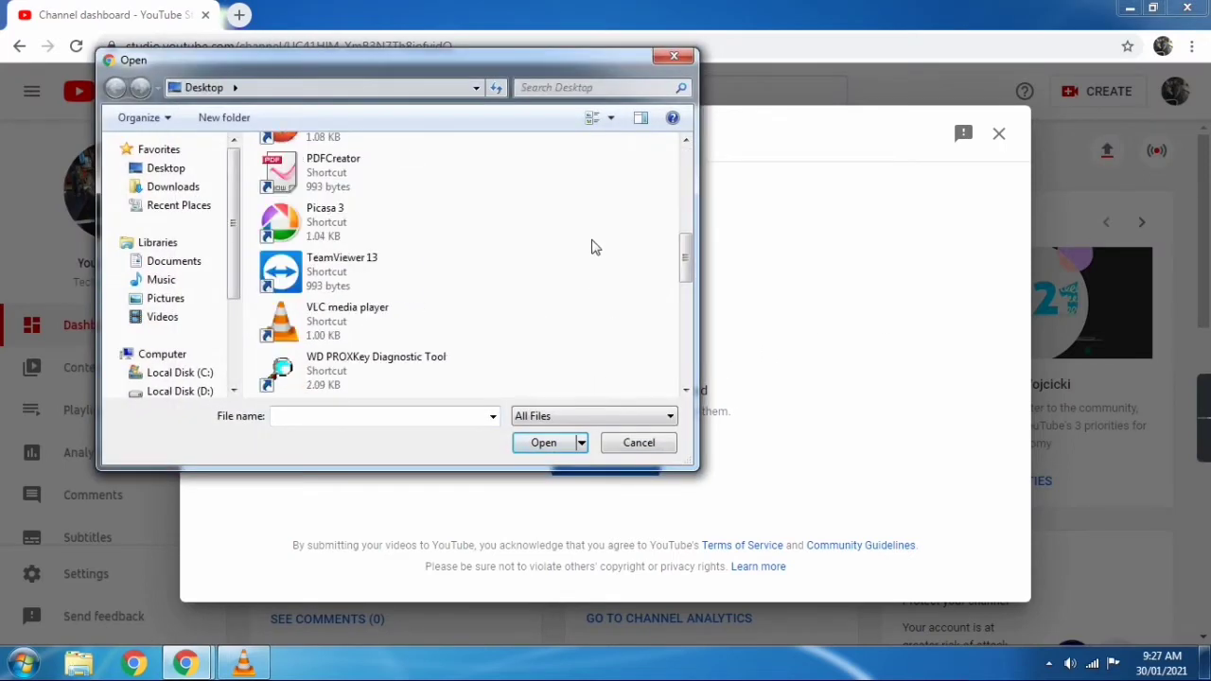
{"action": "scroll", "coordinate": [586, 249], "scroll_direction": "up", "scroll_amount": 1}
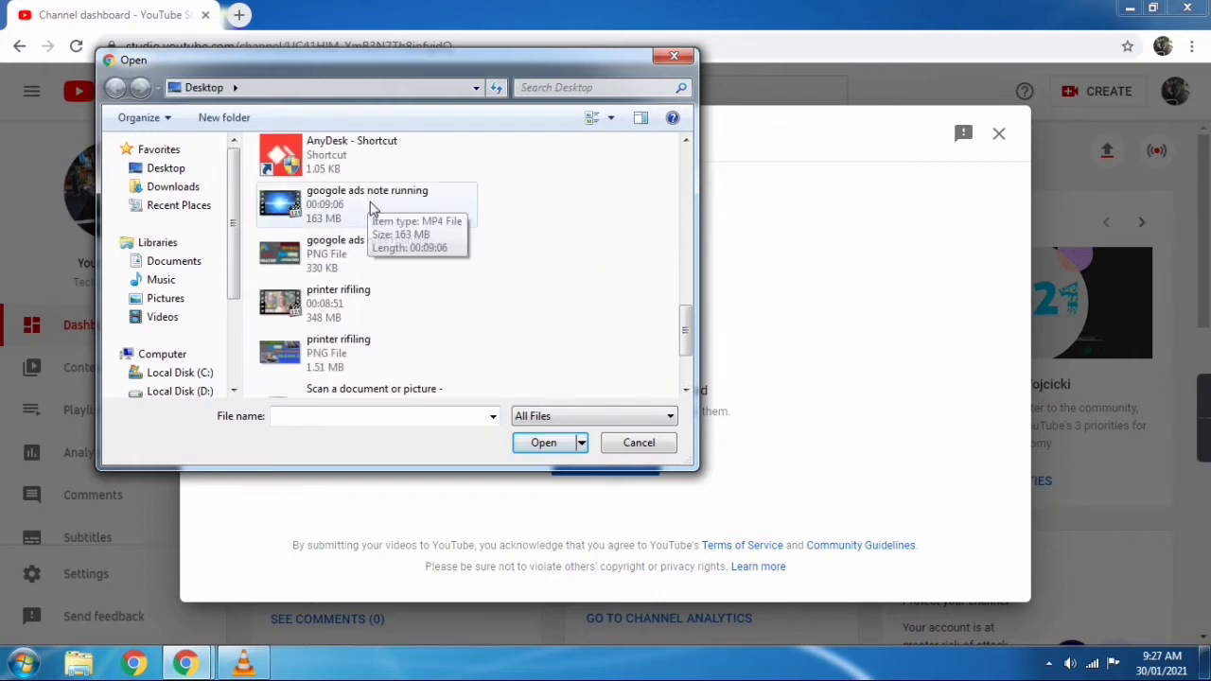
{"action": "left_click", "coordinate": [319, 210]}
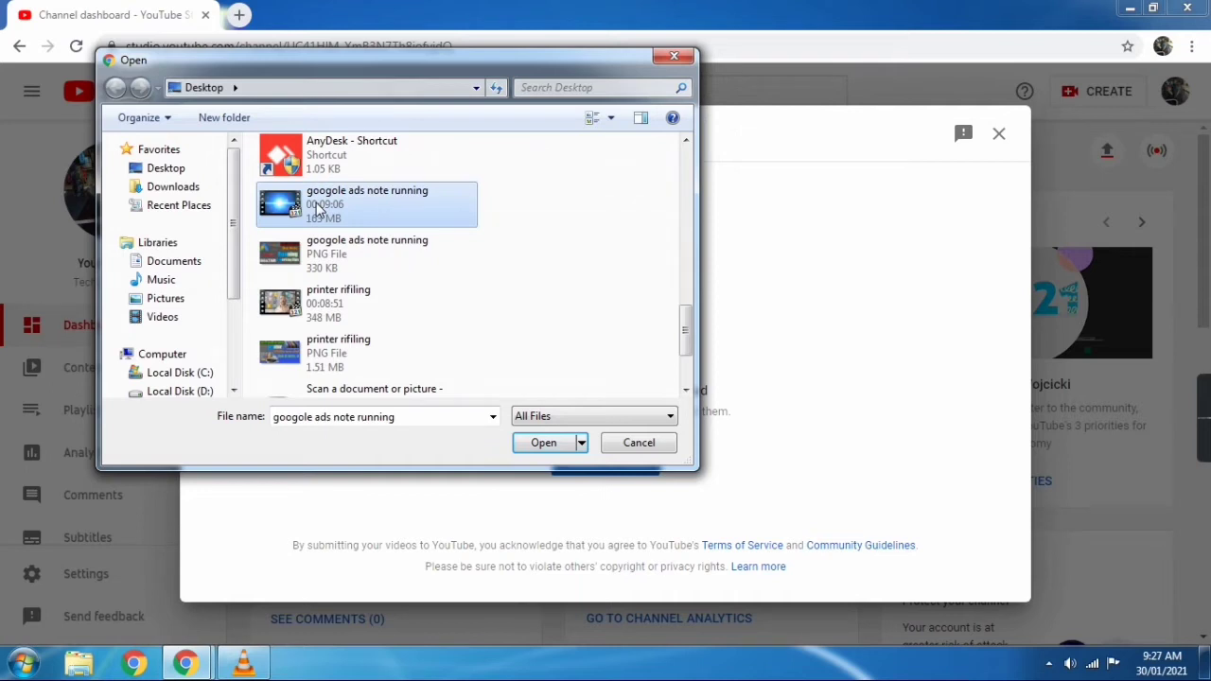
{"action": "left_click", "coordinate": [543, 444]}
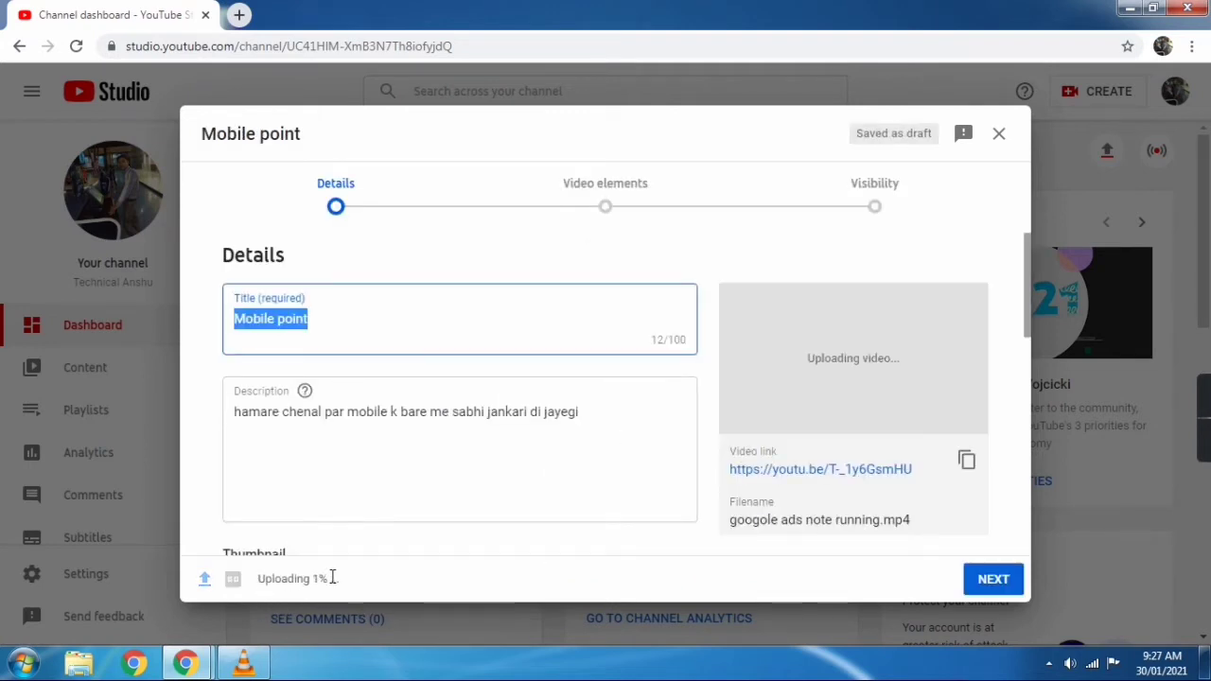
- Replace the default title with "Google ADS Approved But Not Running | Adwords (100% Working Solution) 2020"
{"action": "left_click", "coordinate": [319, 319]}
{"action": "key", "text": "BackSpace"}
{"action": "key", "text": "BackSpace"}
{"action": "key", "text": "BackSpace"}
{"action": "key", "text": "BackSpace"}
{"action": "key", "text": "BackSpace"}
{"action": "key", "text": "BackSpace"}
{"action": "key", "text": "BackSpace"}
{"action": "key", "text": "BackSpace"}
{"action": "key", "text": "BackSpace"}
{"action": "key", "text": "BackSpace"}
{"action": "key", "text": "BackSpace"}
{"action": "key", "text": "BackSpace"}
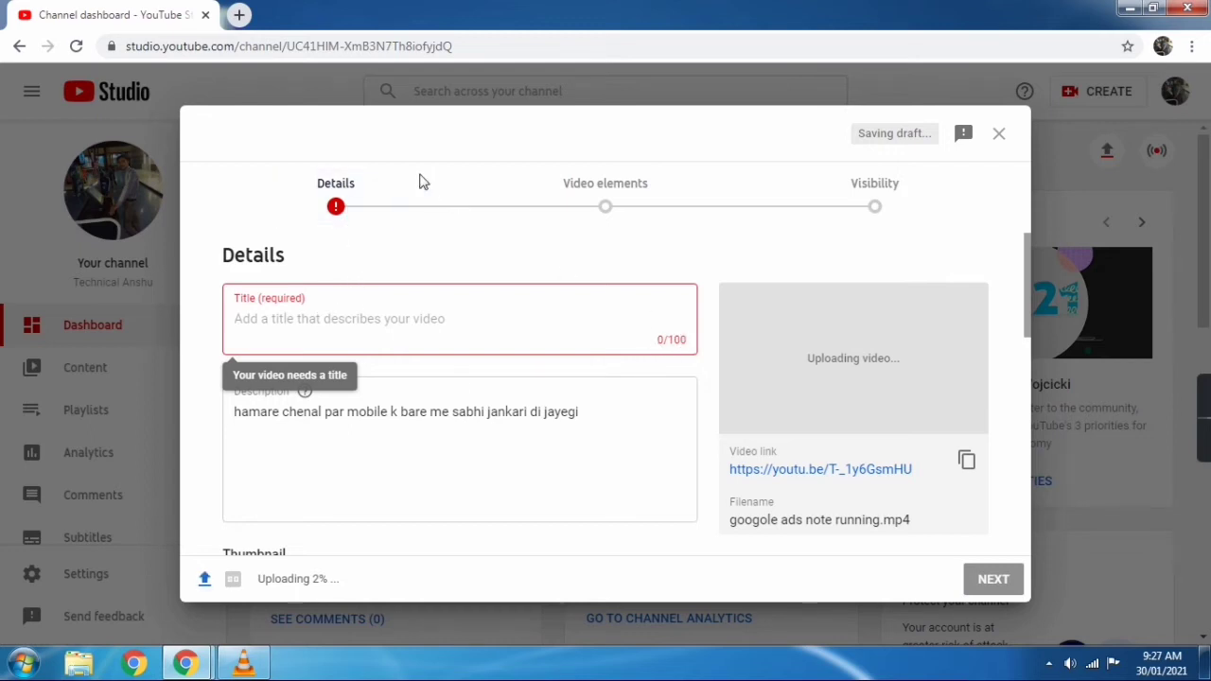
{"action": "left_click", "coordinate": [239, 16]}
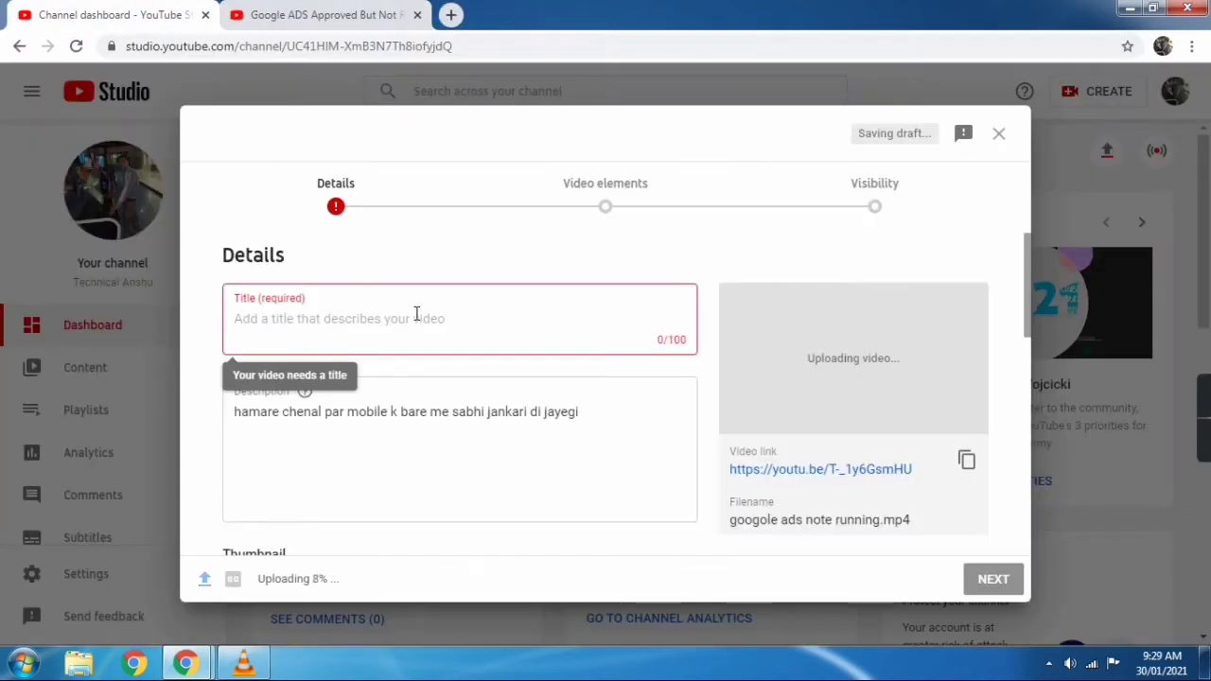
{"action": "type", "text": "Google ADS Approved But Not Running | Adwords (100% Working Solution) 2020"}
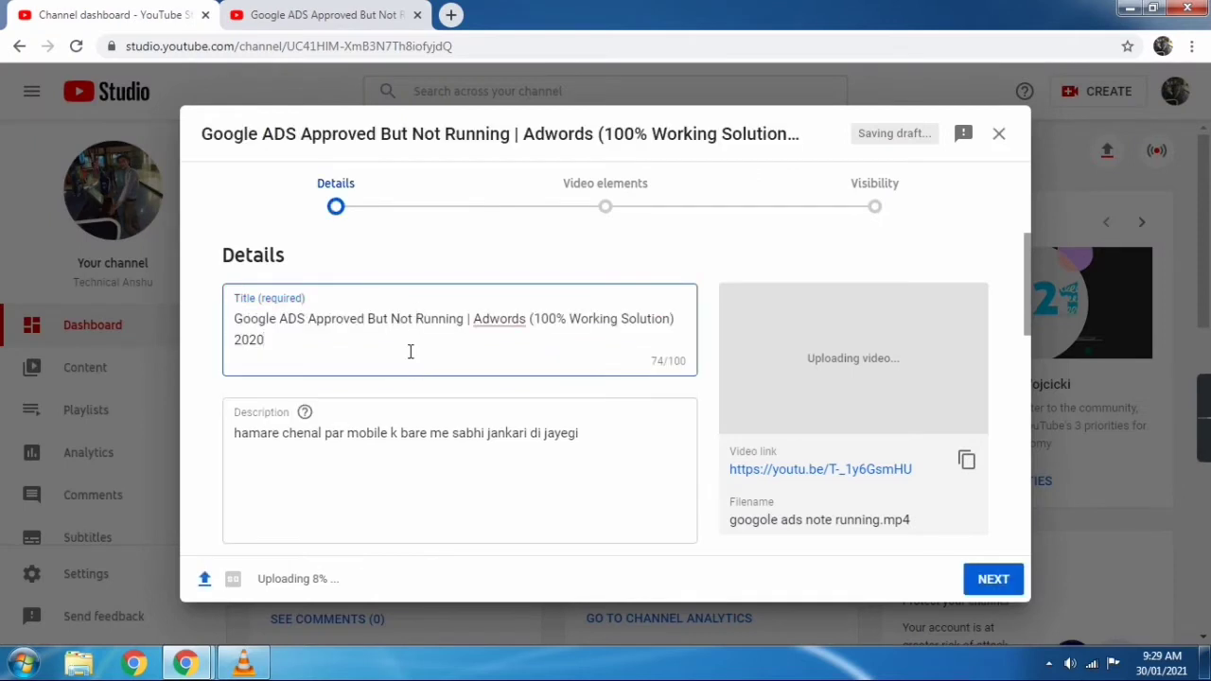
- Clear the default description and enter "Google ADS Approved But Not Running | Adwords (100% Working Solution) 2020" as its first line
{"action": "left_click", "coordinate": [591, 442]}
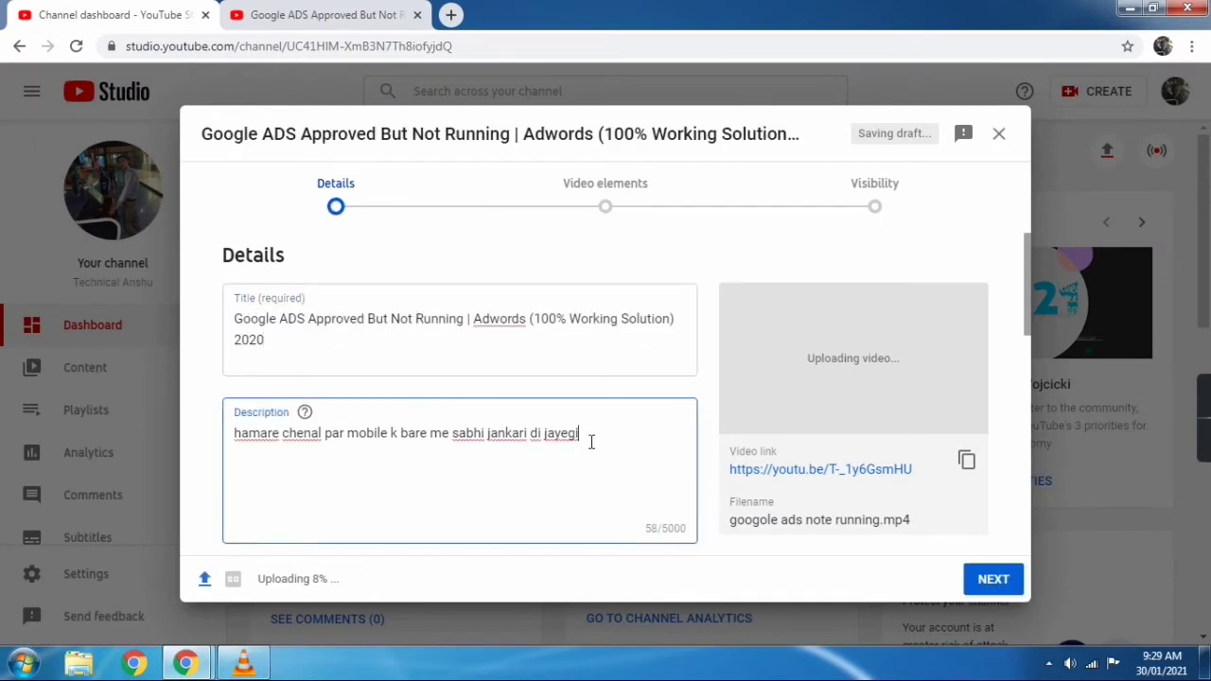
{"action": "key", "text": "BackSpace"}
{"action": "key", "text": "BackSpace"}
{"action": "key", "text": "BackSpace"}
{"action": "key", "text": "BackSpace"}
{"action": "key", "text": "BackSpace"}
{"action": "key", "text": "BackSpace"}
{"action": "key", "text": "BackSpace"}
{"action": "key", "text": "BackSpace"}
{"action": "key", "text": "BackSpace"}
{"action": "key", "text": "BackSpace"}
{"action": "key", "text": "BackSpace"}
{"action": "key", "text": "BackSpace"}
{"action": "key", "text": "BackSpace"}
{"action": "key", "text": "BackSpace"}
{"action": "key", "text": "BackSpace"}
{"action": "key", "text": "BackSpace"}
{"action": "key", "text": "BackSpace"}
{"action": "key", "text": "BackSpace"}
{"action": "key", "text": "BackSpace"}
{"action": "key", "text": "BackSpace"}
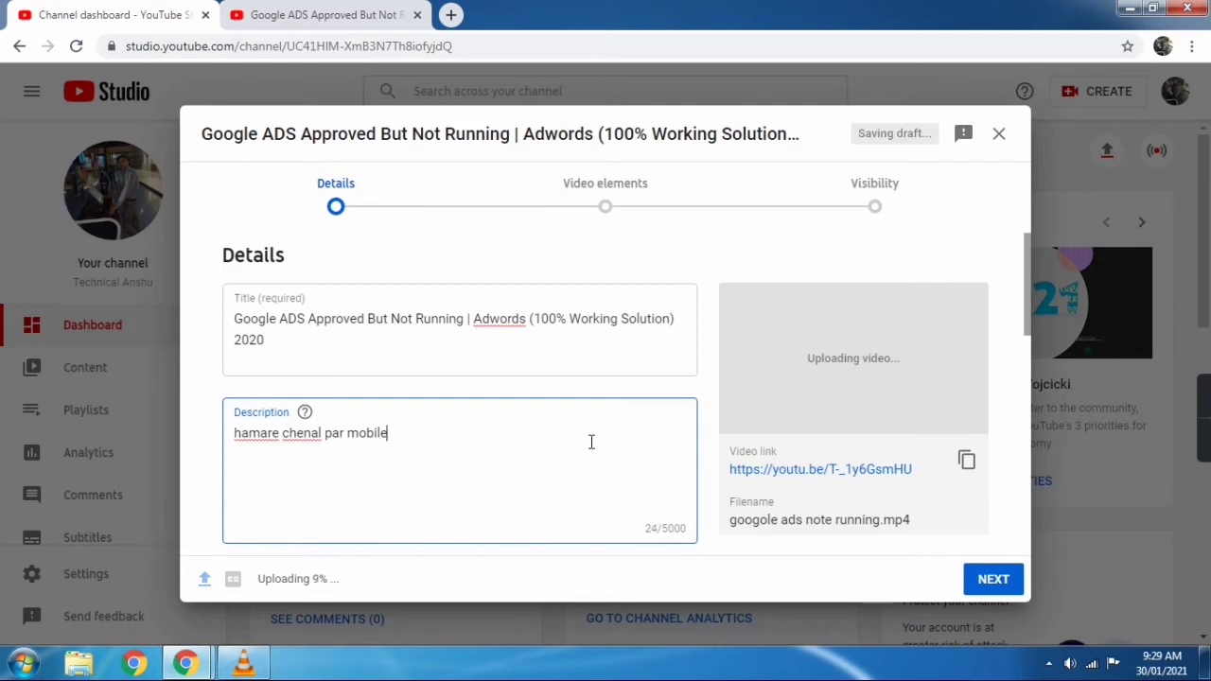
{"action": "key", "text": "BackSpace"}
{"action": "key", "text": "BackSpace"}
{"action": "key", "text": "BackSpace"}
{"action": "key", "text": "BackSpace"}
{"action": "key", "text": "BackSpace"}
{"action": "key", "text": "BackSpace"}
{"action": "key", "text": "BackSpace"}
{"action": "key", "text": "BackSpace"}
{"action": "key", "text": "BackSpace"}
{"action": "key", "text": "BackSpace"}
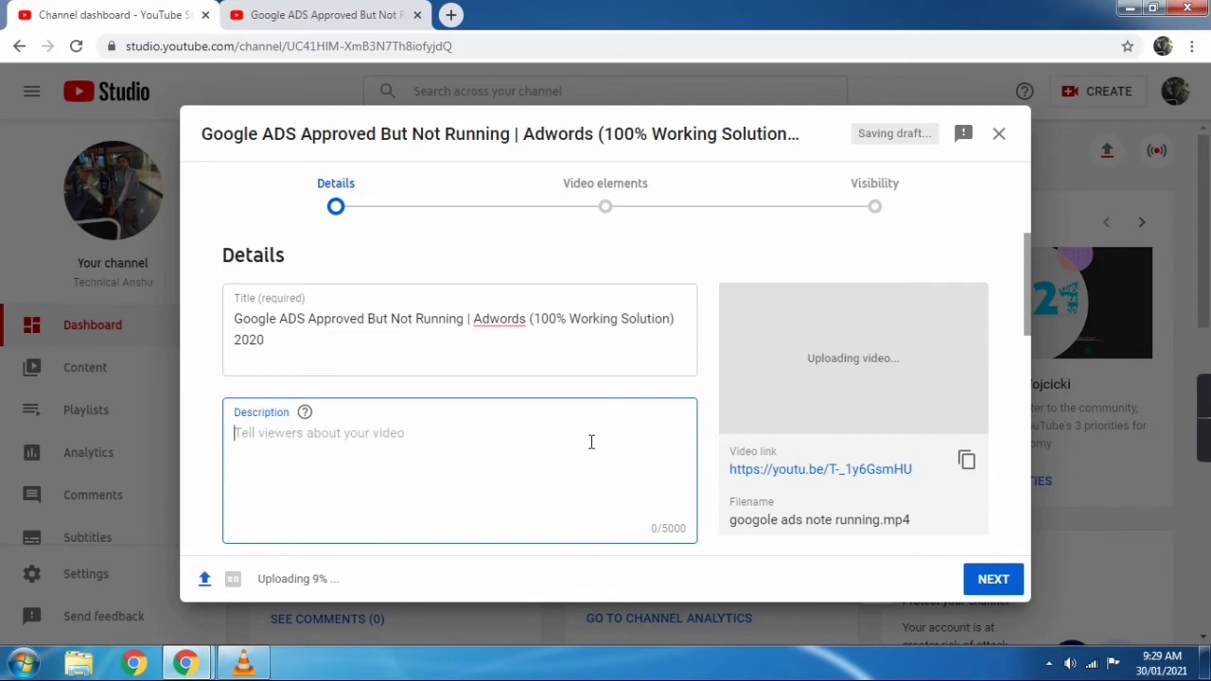
{"action": "type", "text": "Google ADS Approved But Not Running | Adwords (100% Working Solution) 2020"}
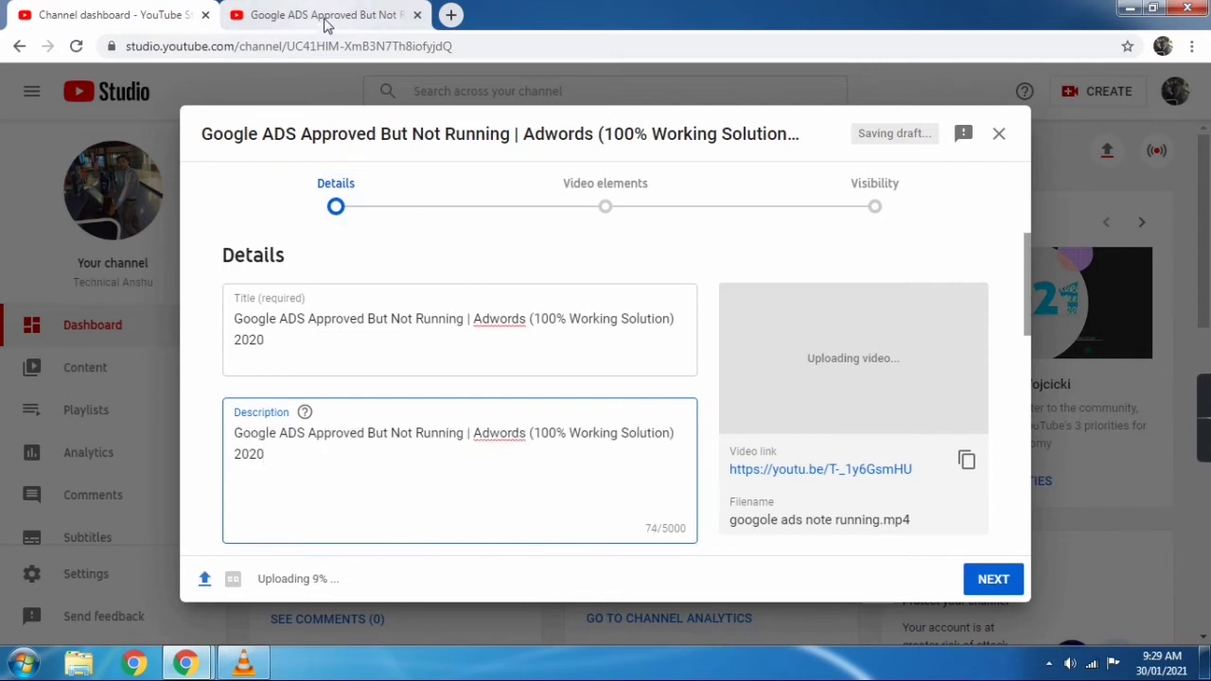
- Extend the description with the reference video's introduction and a "Queries Solved" list on approved Google ads not running, youtube ads no impressions and youtube ads not running
{"action": "left_click", "coordinate": [326, 19]}
{"action": "key", "text": "ctrl+Tab"}
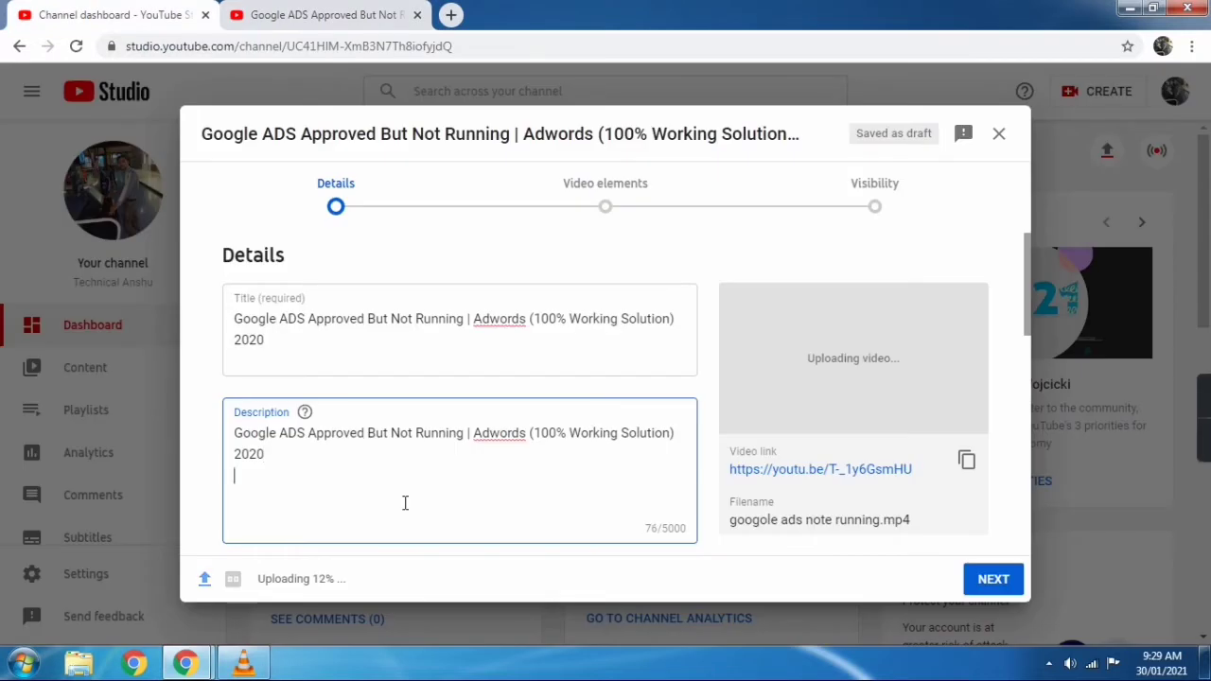
{"action": "key", "text": "ctrl+v"}
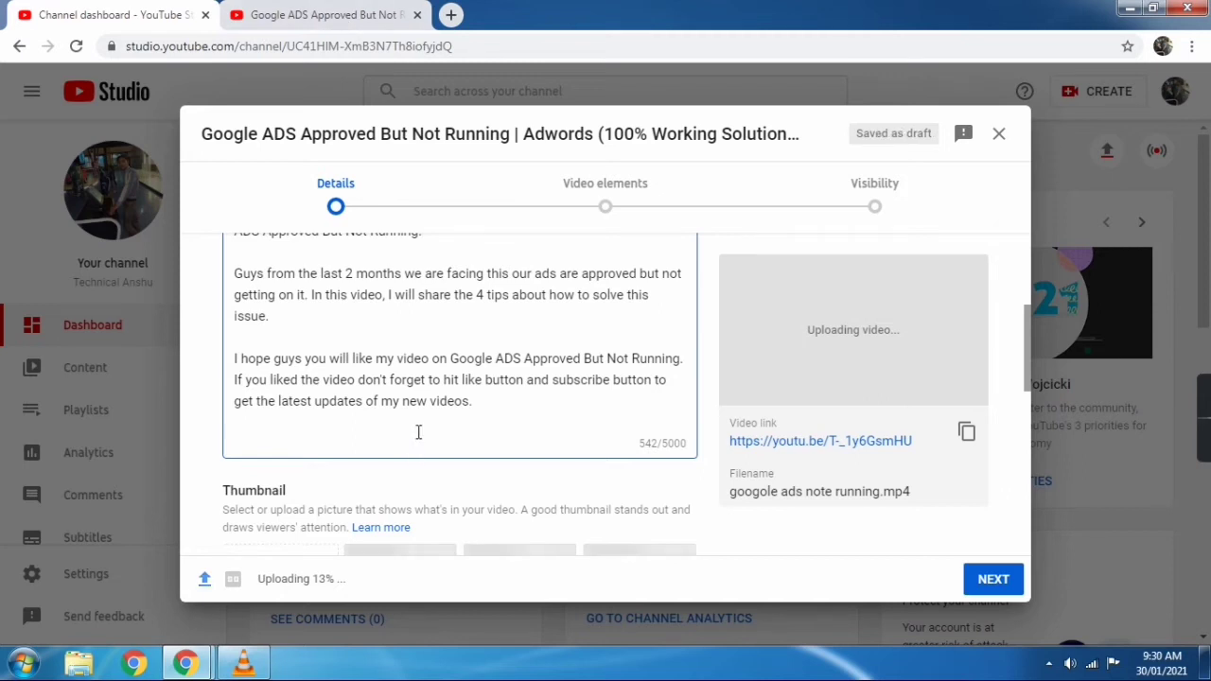
{"action": "type", "text": "Queries Solved (1) Google ADS Approved But Not Running (2) ADS Approved But Not Running Adwords (3) youtube ads no impressions (4) youtube ads not running"}
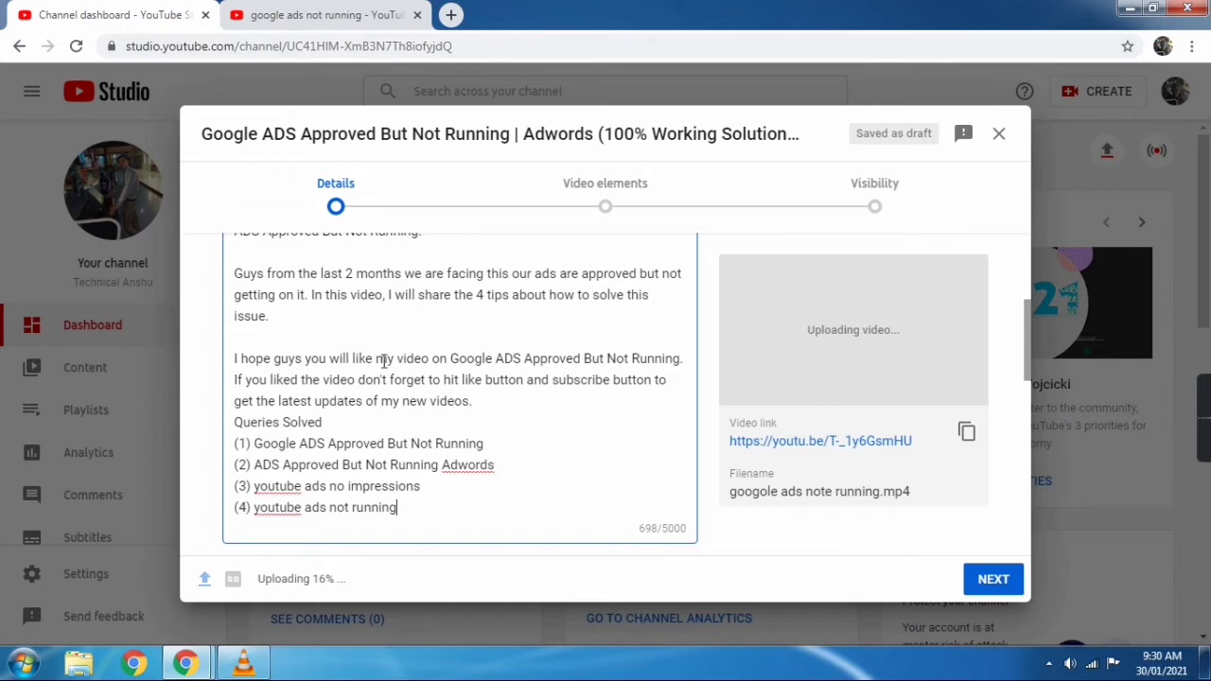
- End the description with an indented line "THANKS FOR WOCHING" and the channel name in capitals on the line below
{"action": "scroll", "coordinate": [416, 371], "scroll_direction": "down", "scroll_amount": 3}
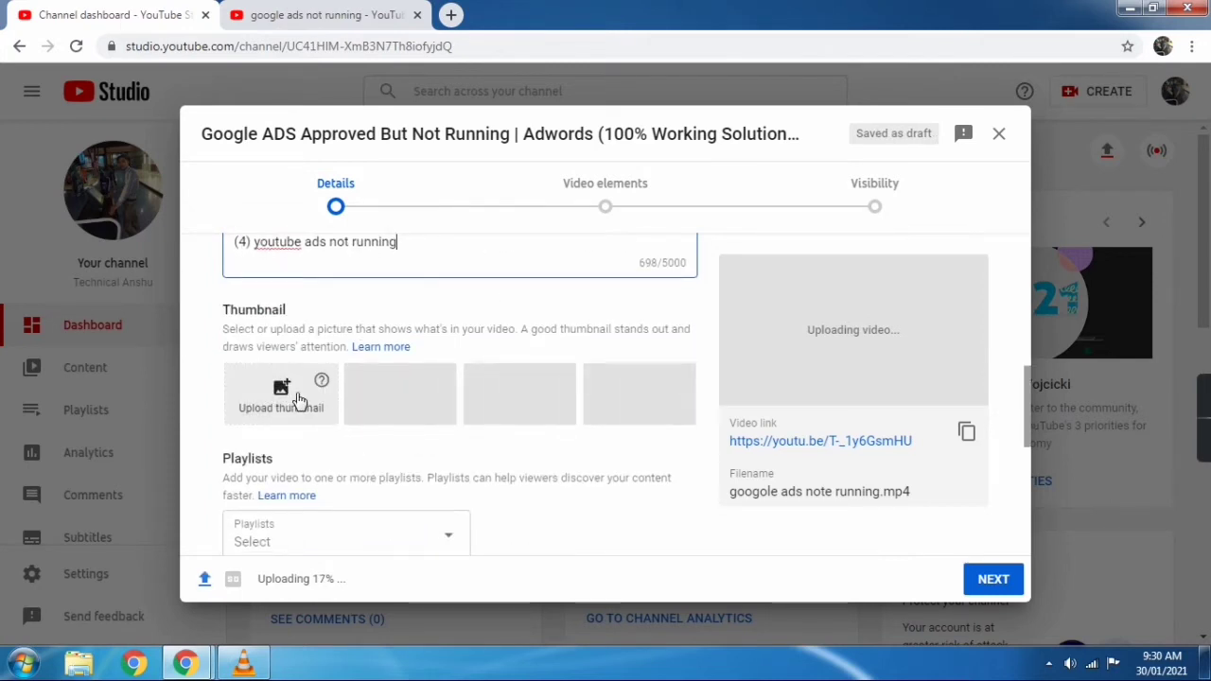
{"action": "key", "text": "Return"}
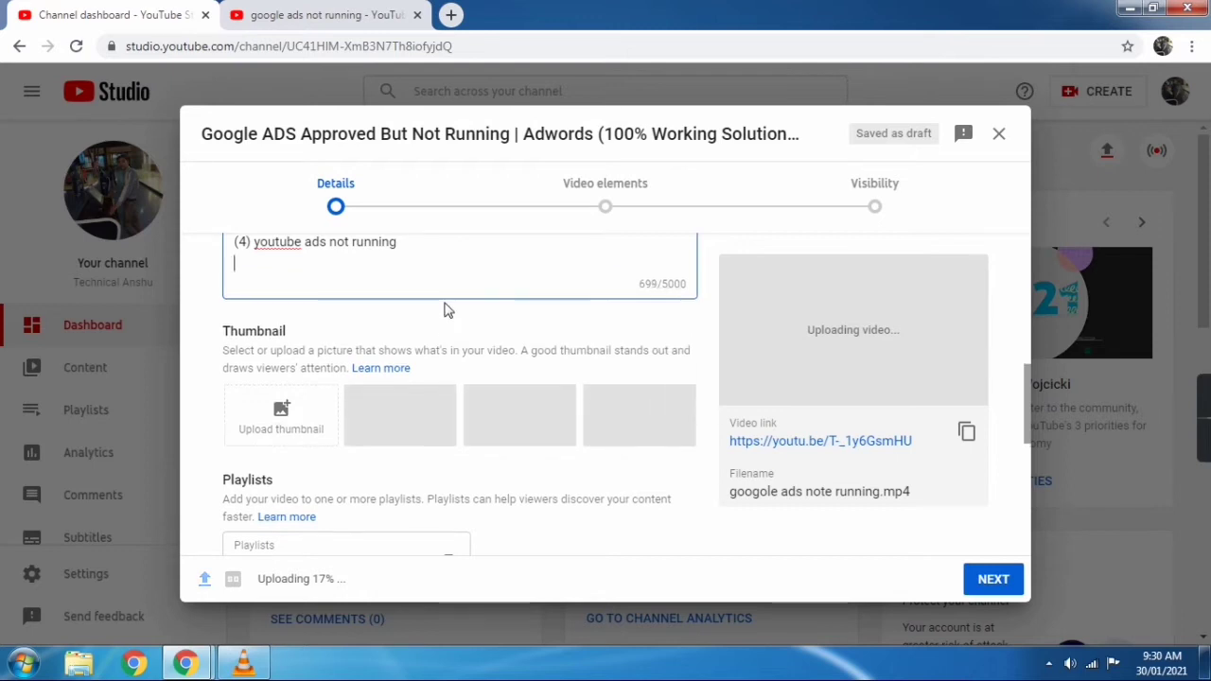
{"action": "type", "text": "T"}
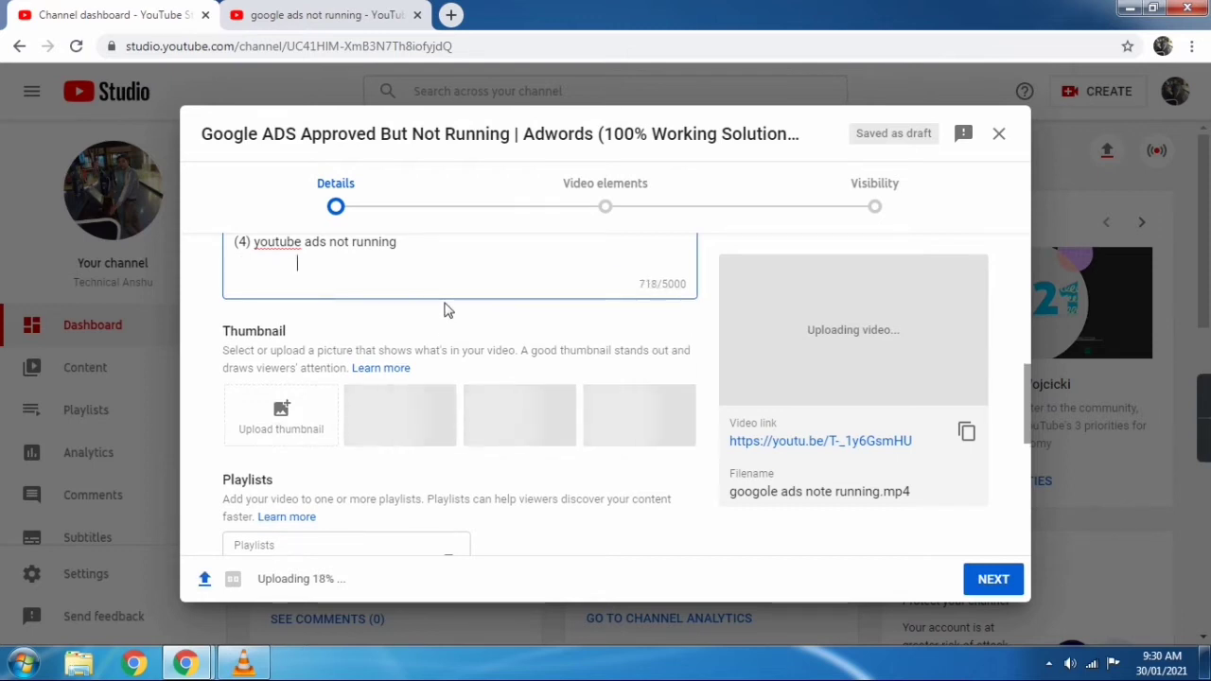
{"action": "type", "text": "HAN"}
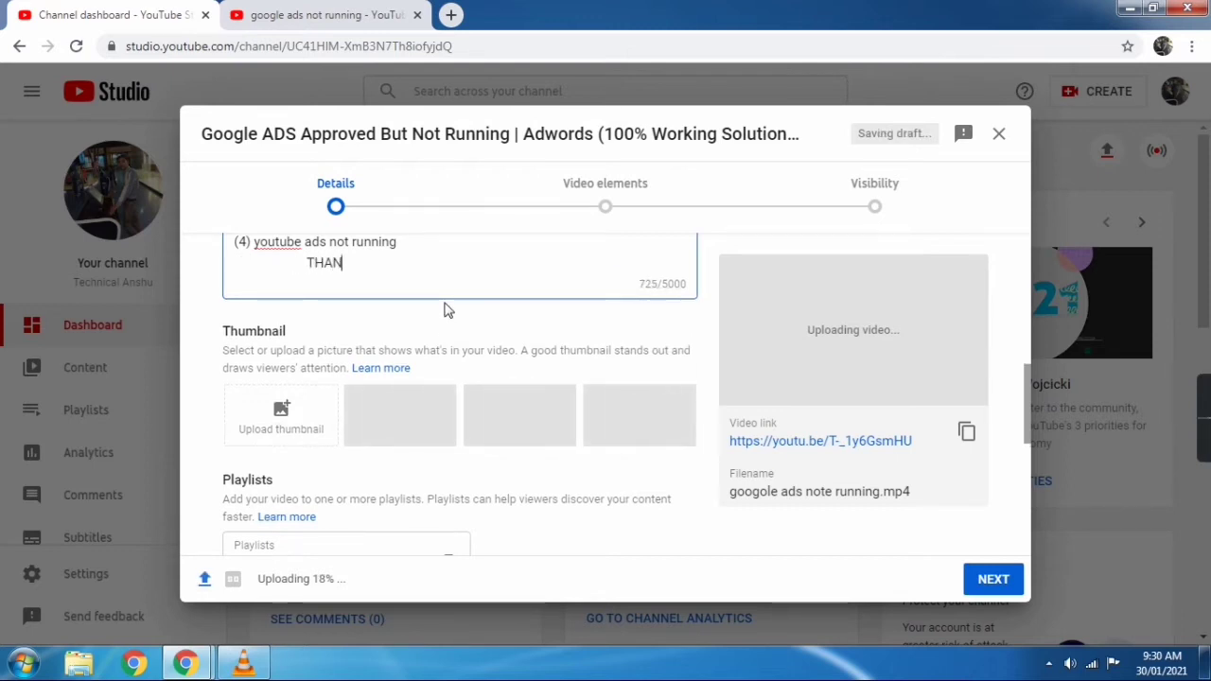
{"action": "type", "text": "KS FO"}
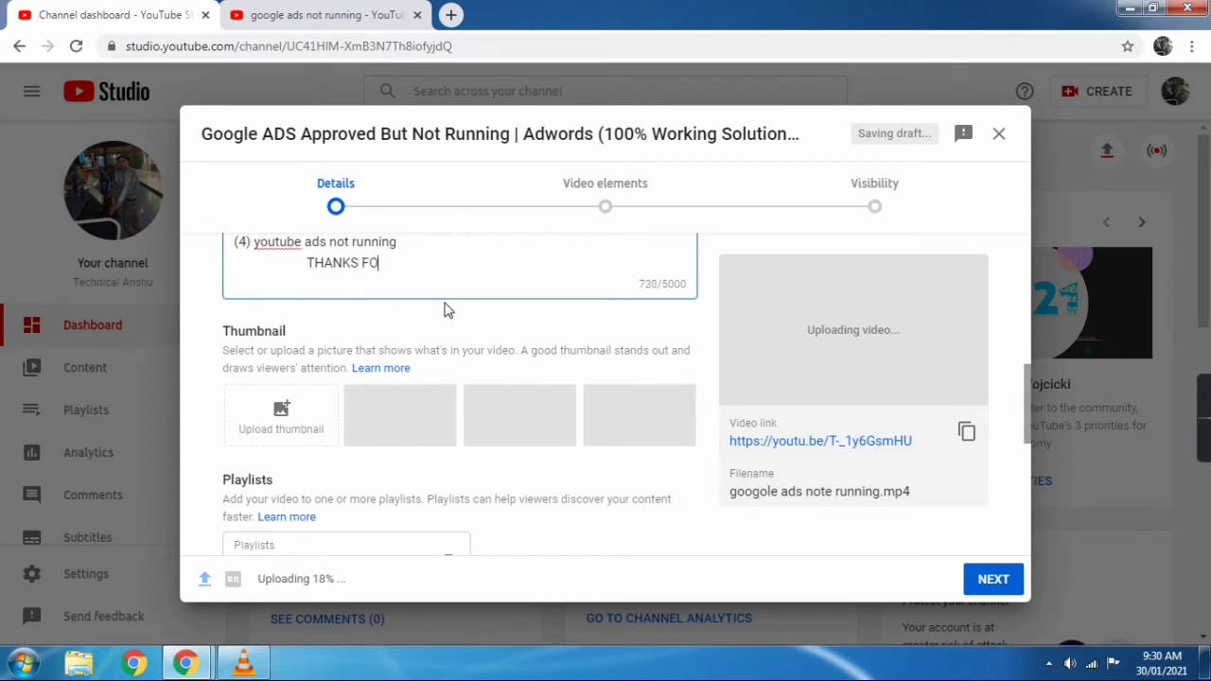
{"action": "type", "text": "R WOC"}
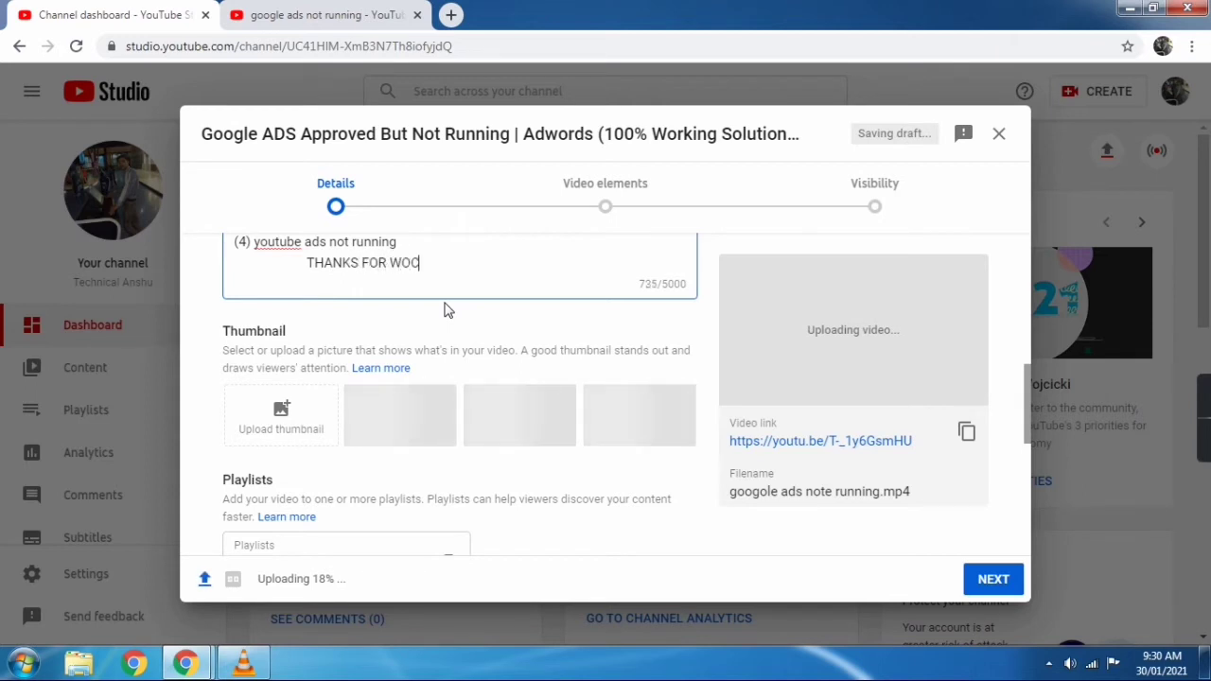
{"action": "type", "text": "HING"}
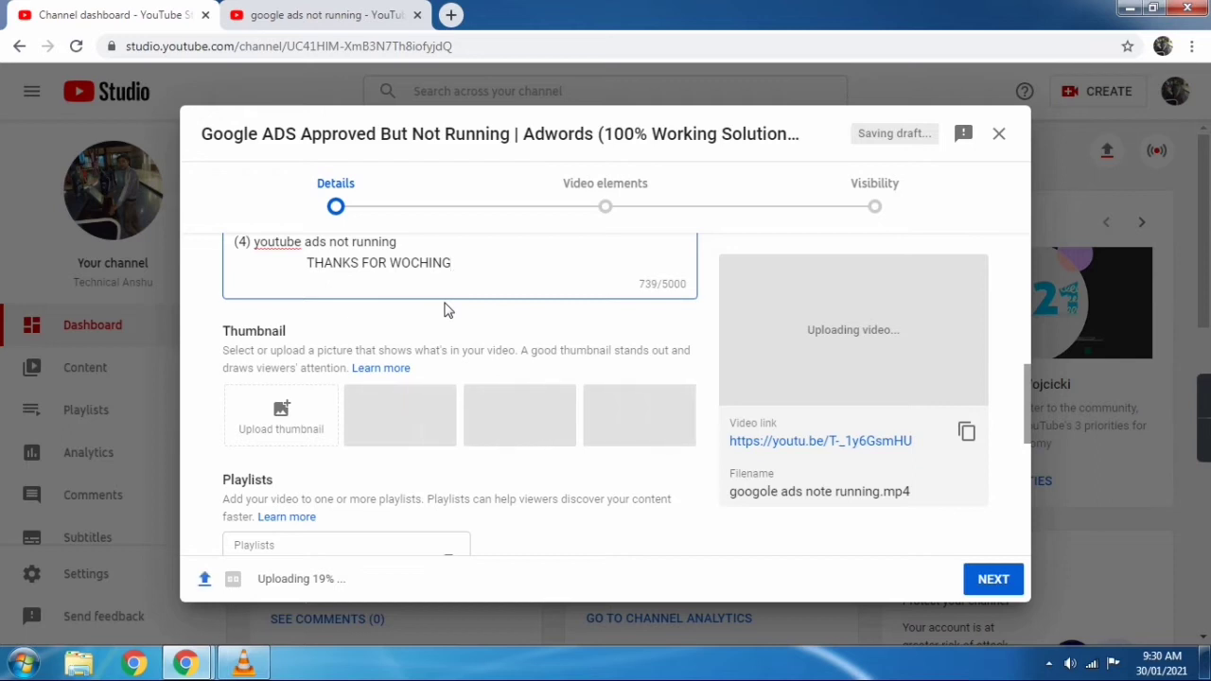
{"action": "key", "text": "Return"}
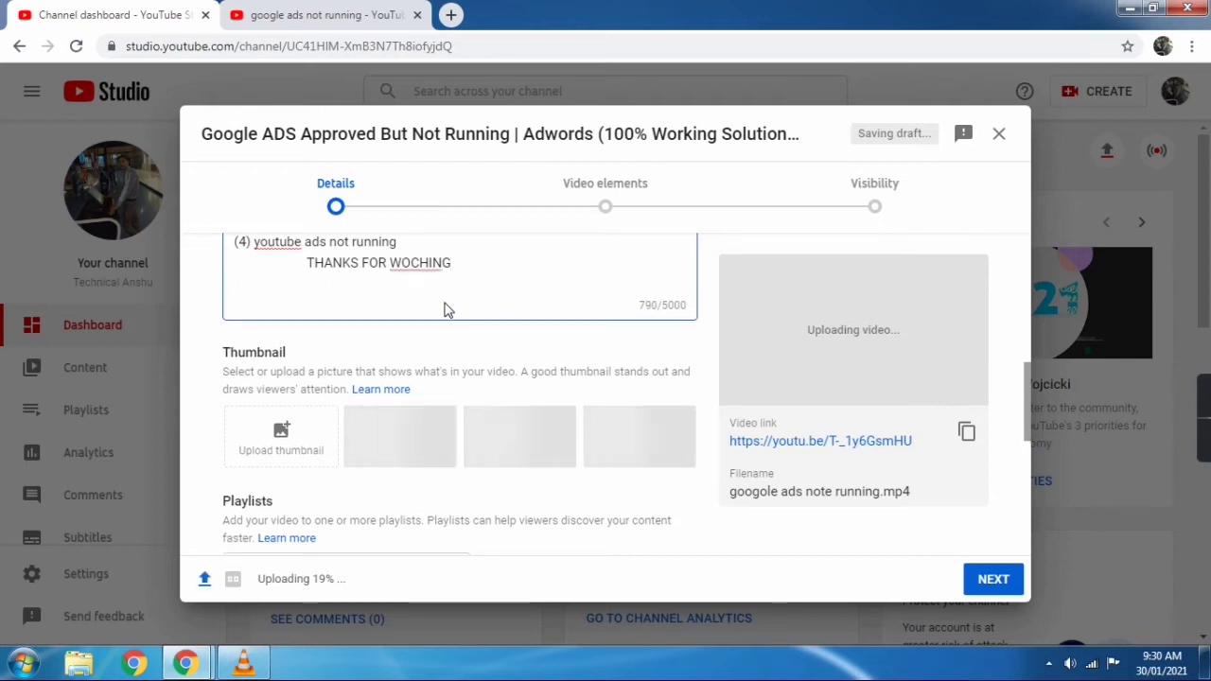
{"action": "type", "text": "TEC"}
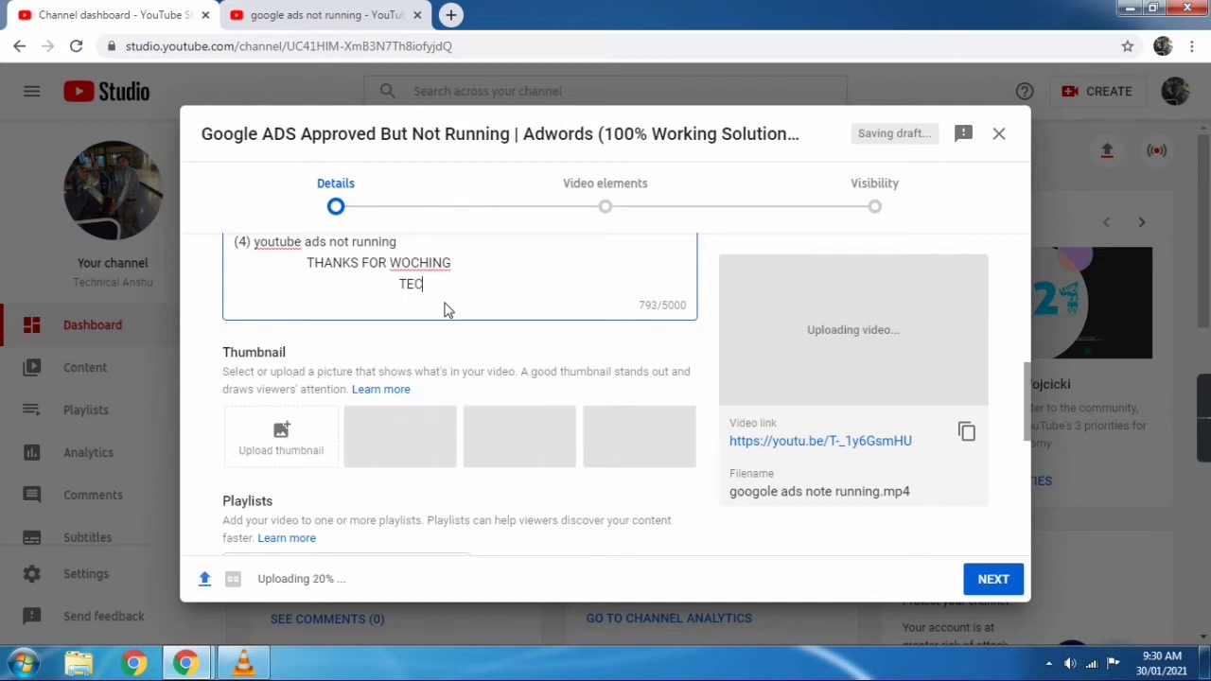
{"action": "type", "text": "HNICAL ANSHU"}
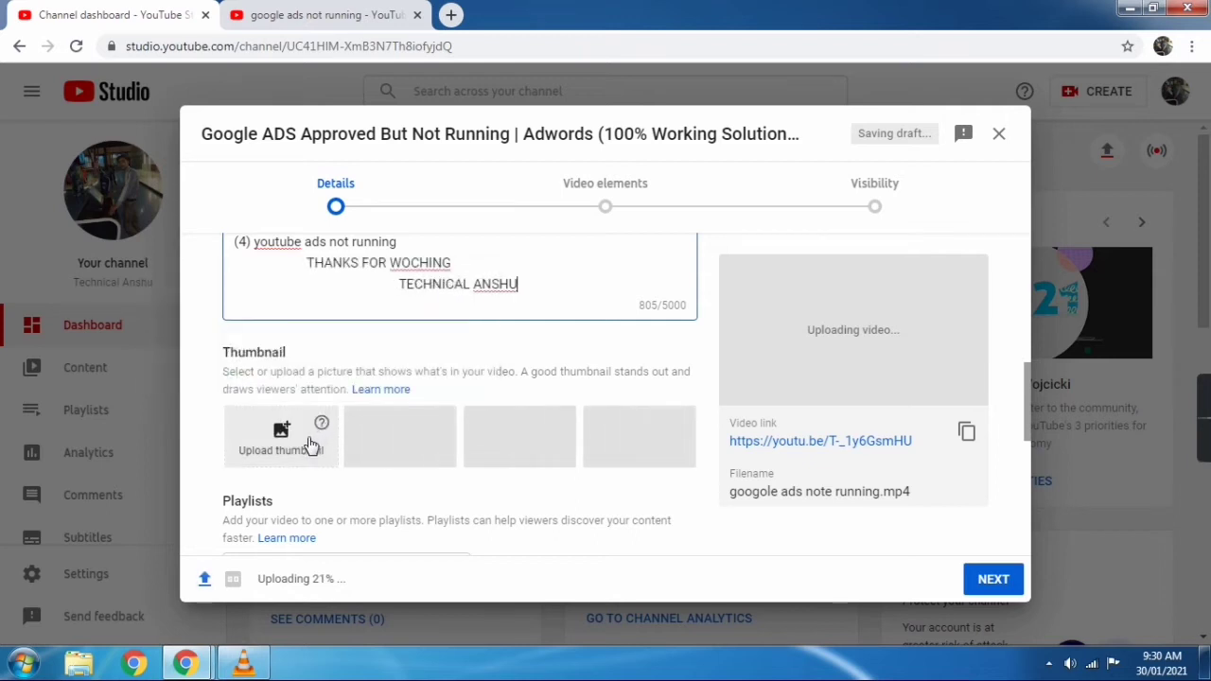
- Upload the PNG image "googole ads note running" from the Desktop as the video's thumbnail
{"action": "left_click", "coordinate": [311, 445]}
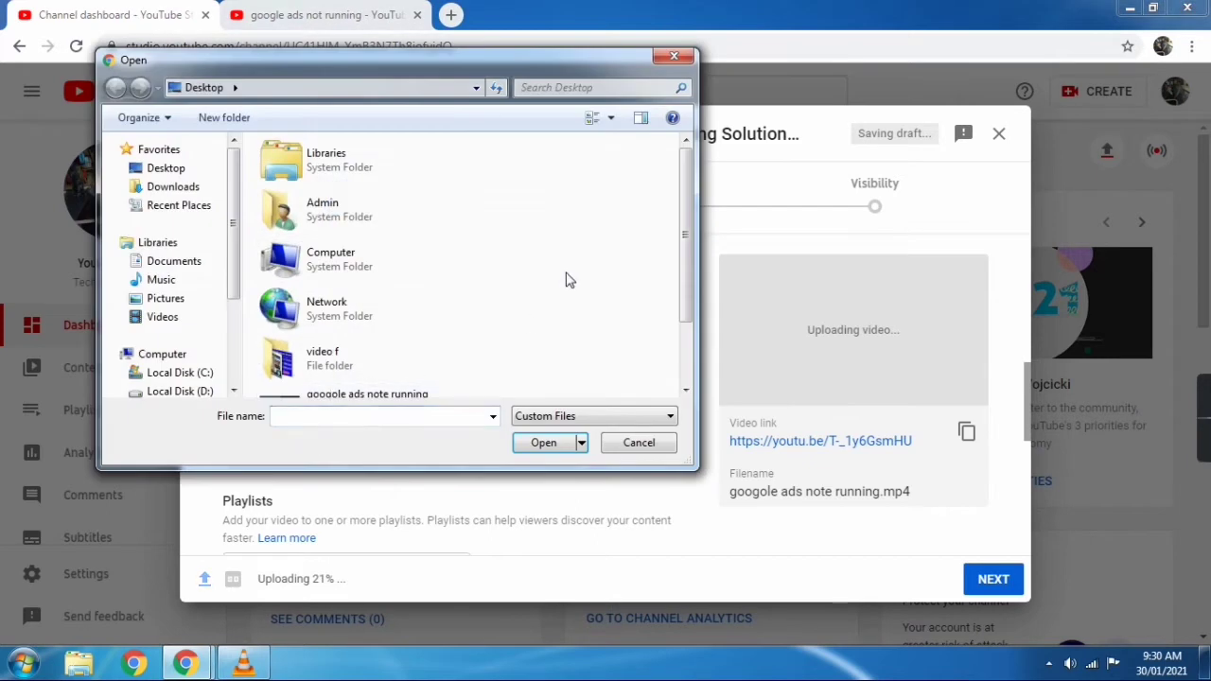
{"action": "scroll", "coordinate": [565, 278], "scroll_direction": "down", "scroll_amount": 2}
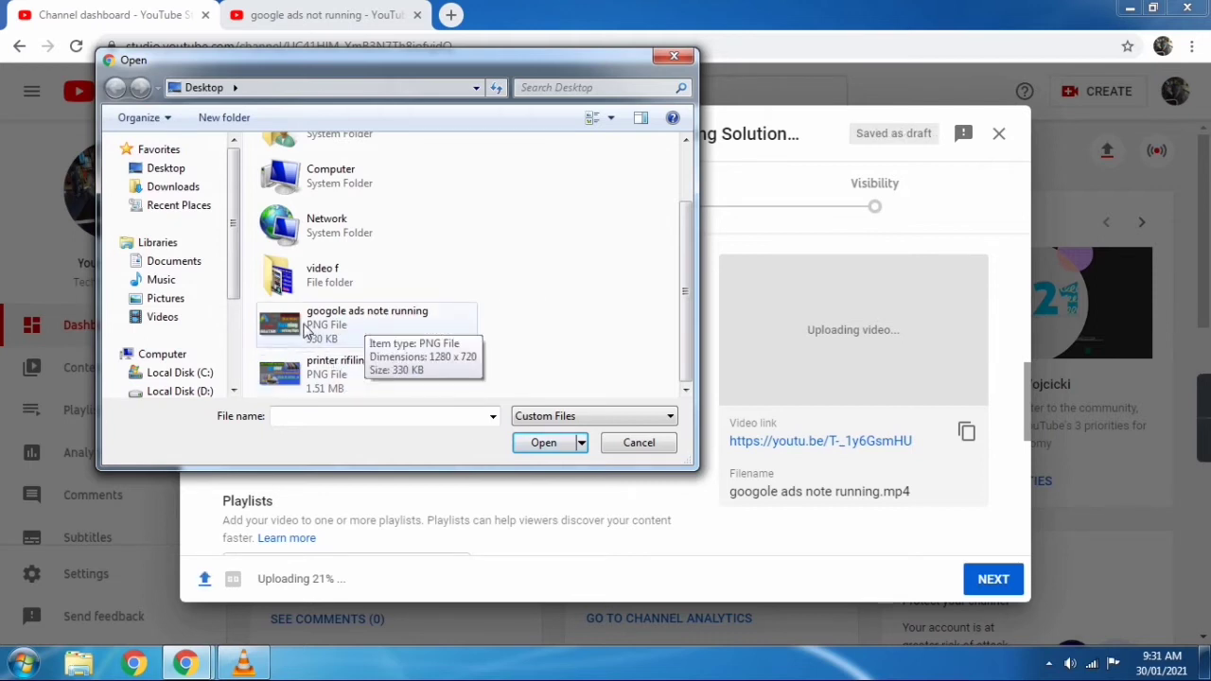
{"action": "left_click", "coordinate": [365, 325]}
{"action": "left_click", "coordinate": [539, 444]}
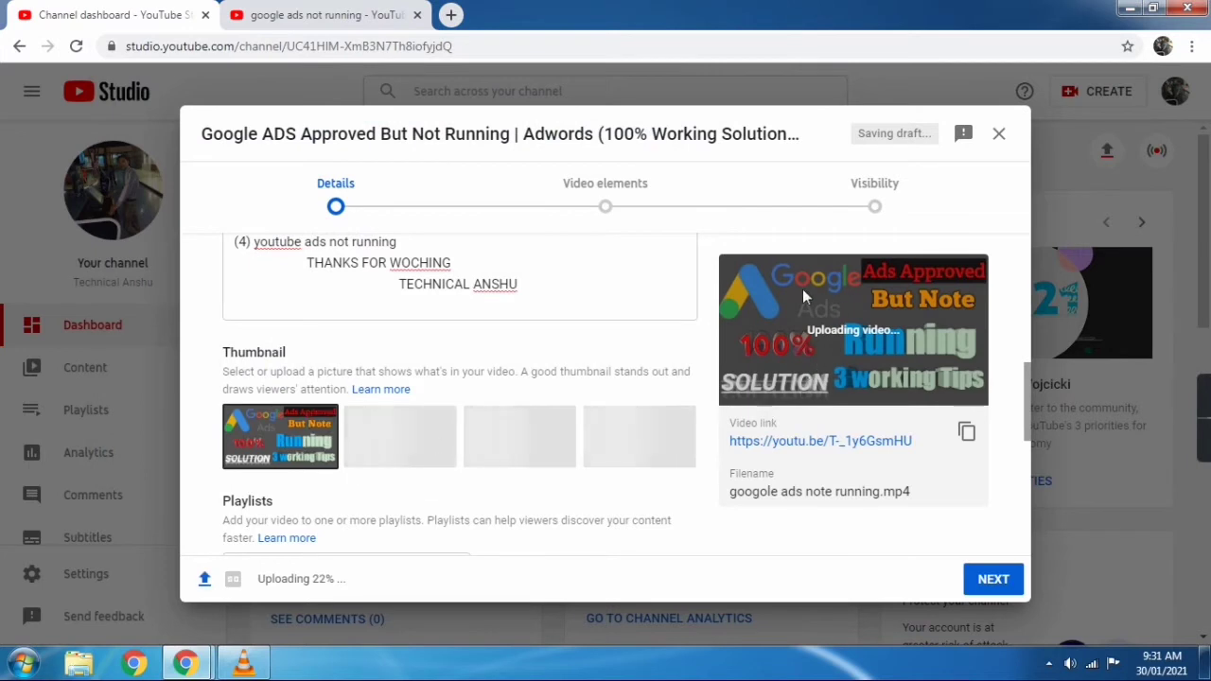
- Look through the available playlists for the video and close the list without selecting one
{"action": "scroll", "coordinate": [549, 414], "scroll_direction": "down", "scroll_amount": 2}
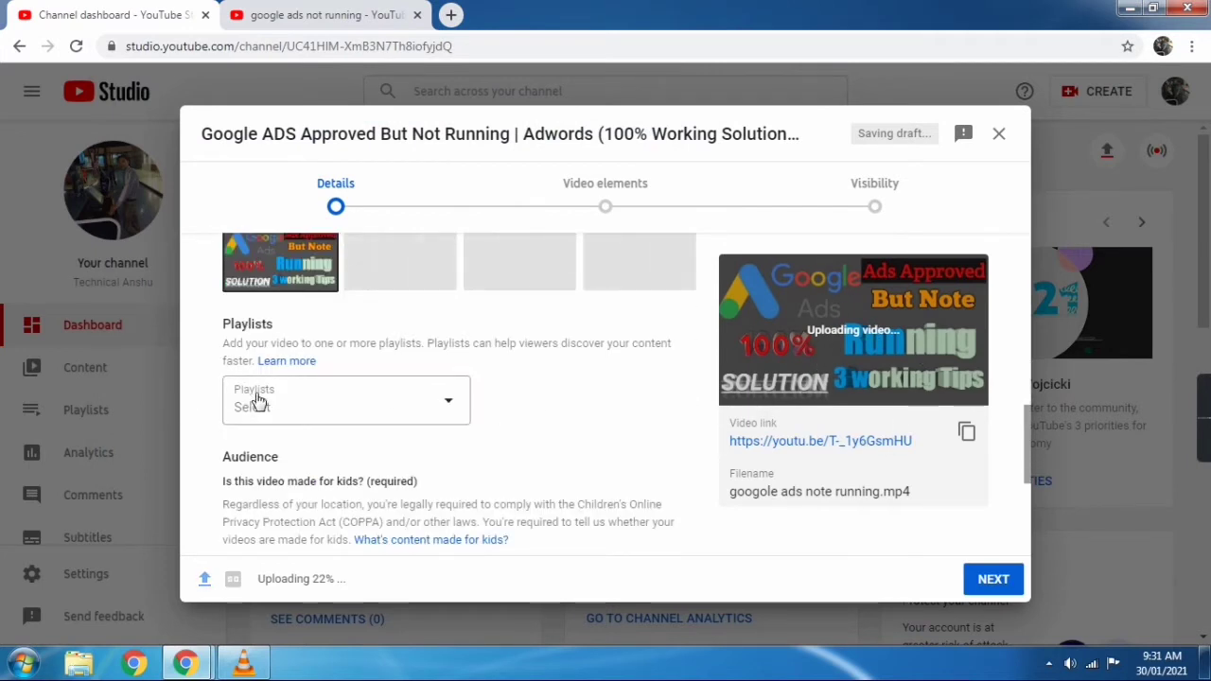
{"action": "left_click", "coordinate": [341, 409]}
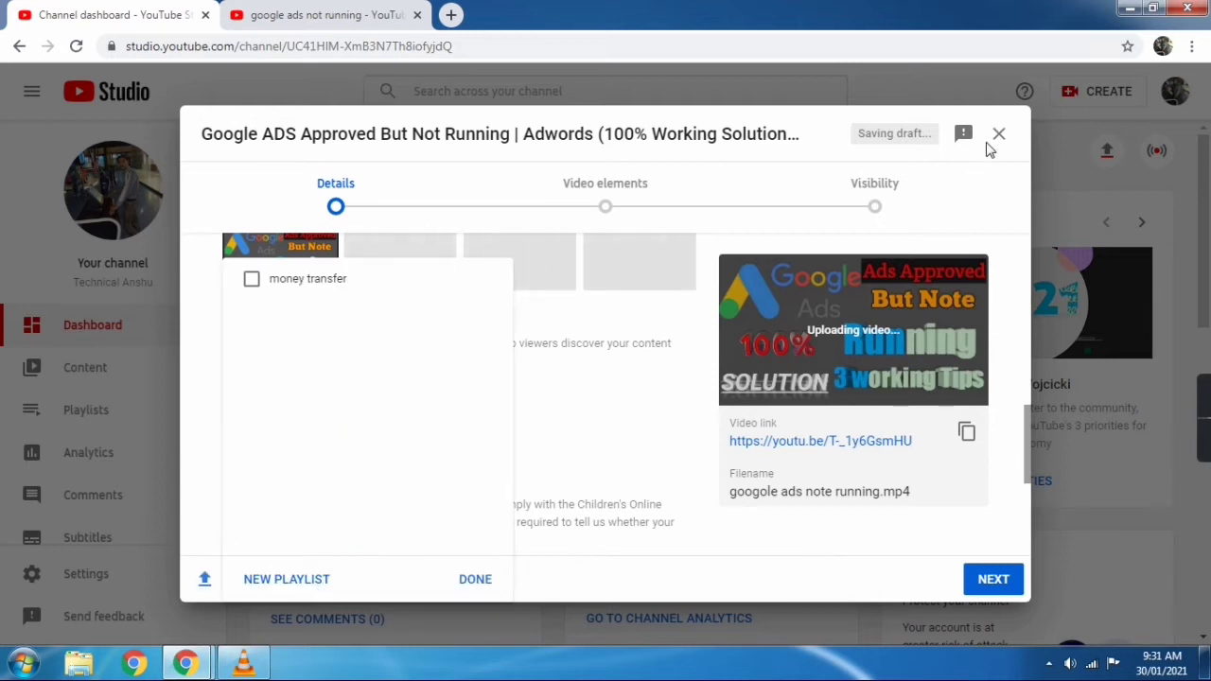
{"action": "left_click", "coordinate": [659, 437]}
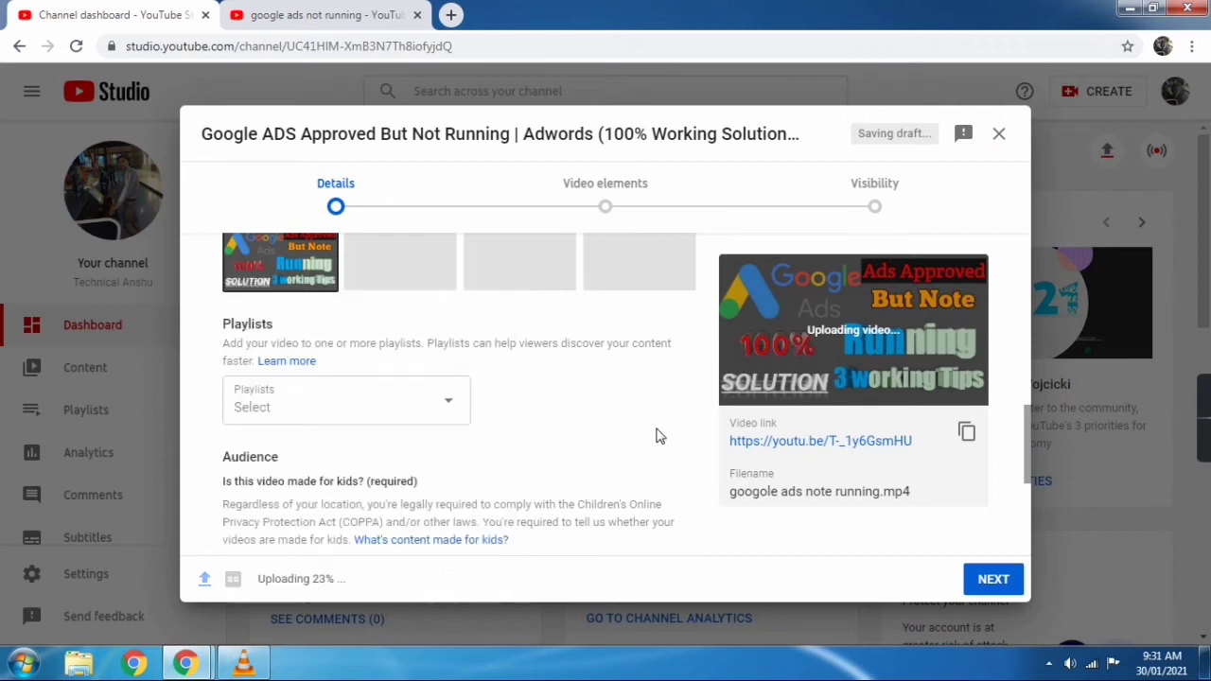
- Set the video's audience to "No, it's not made for kids"
{"action": "scroll", "coordinate": [435, 460], "scroll_direction": "down", "scroll_amount": 2}
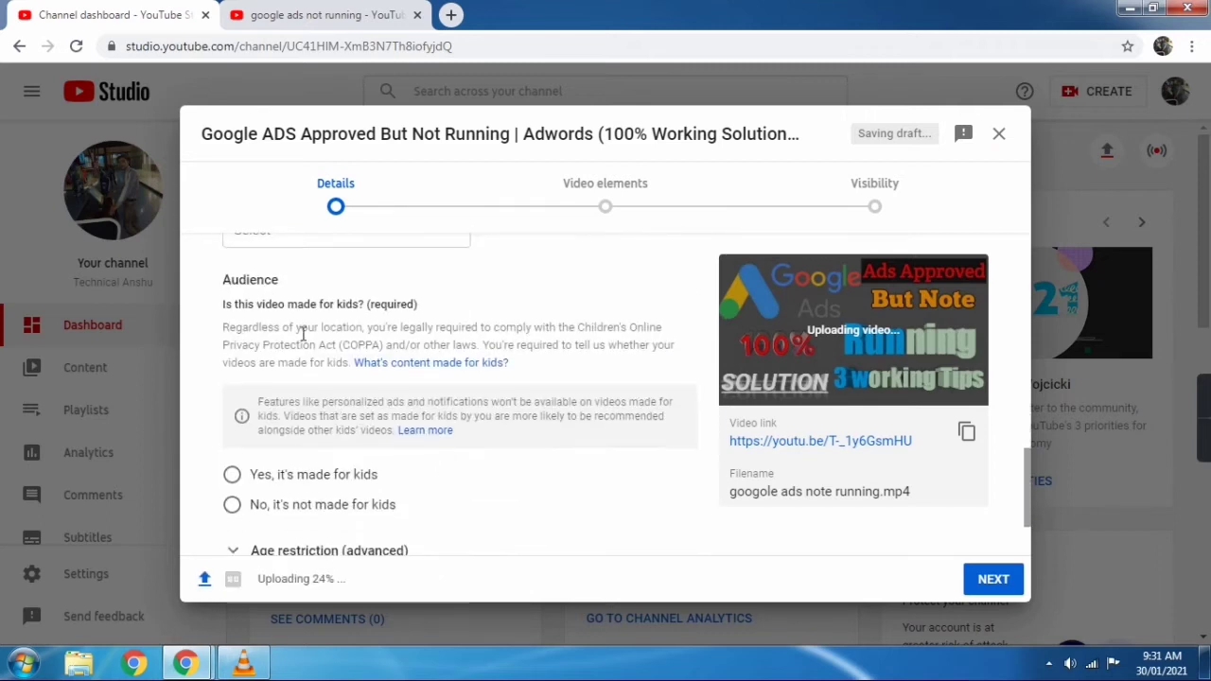
{"action": "scroll", "coordinate": [369, 430], "scroll_direction": "down", "scroll_amount": 1}
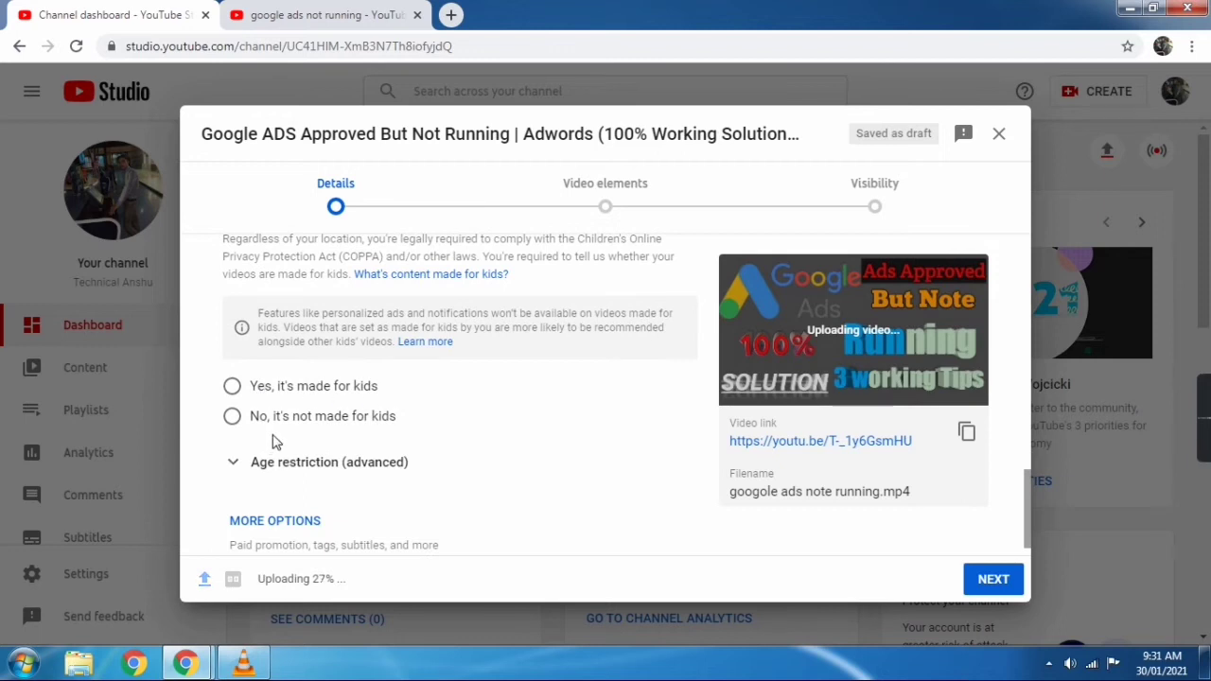
{"action": "left_click", "coordinate": [232, 417]}
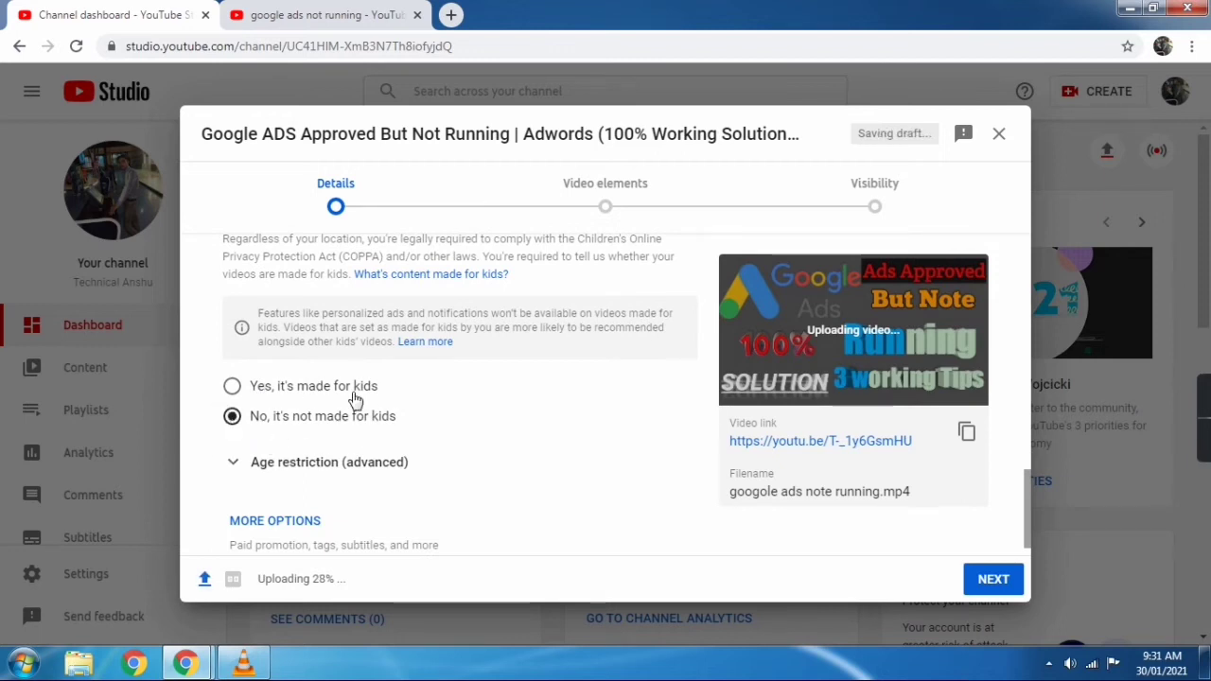
- Expand the age restriction settings and the additional video options, and review the paid promotion setting without changing it
{"action": "scroll", "coordinate": [357, 401], "scroll_direction": "down", "scroll_amount": 1}
{"action": "left_click", "coordinate": [255, 439]}
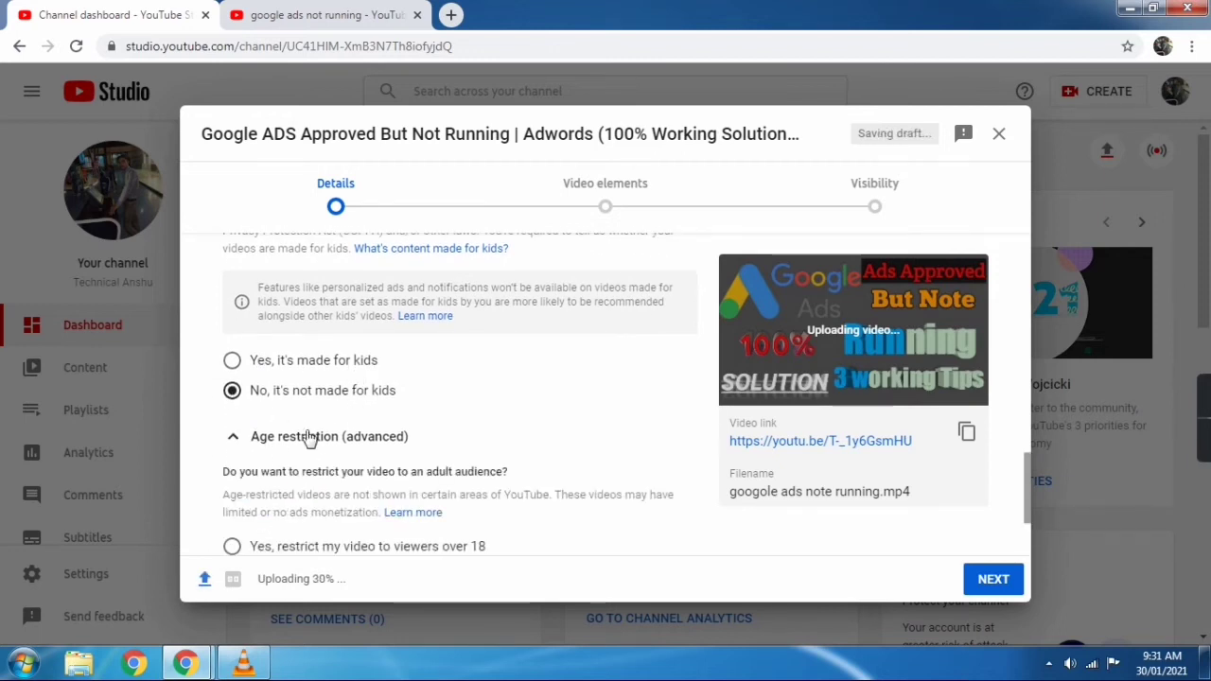
{"action": "scroll", "coordinate": [350, 419], "scroll_direction": "down", "scroll_amount": 2}
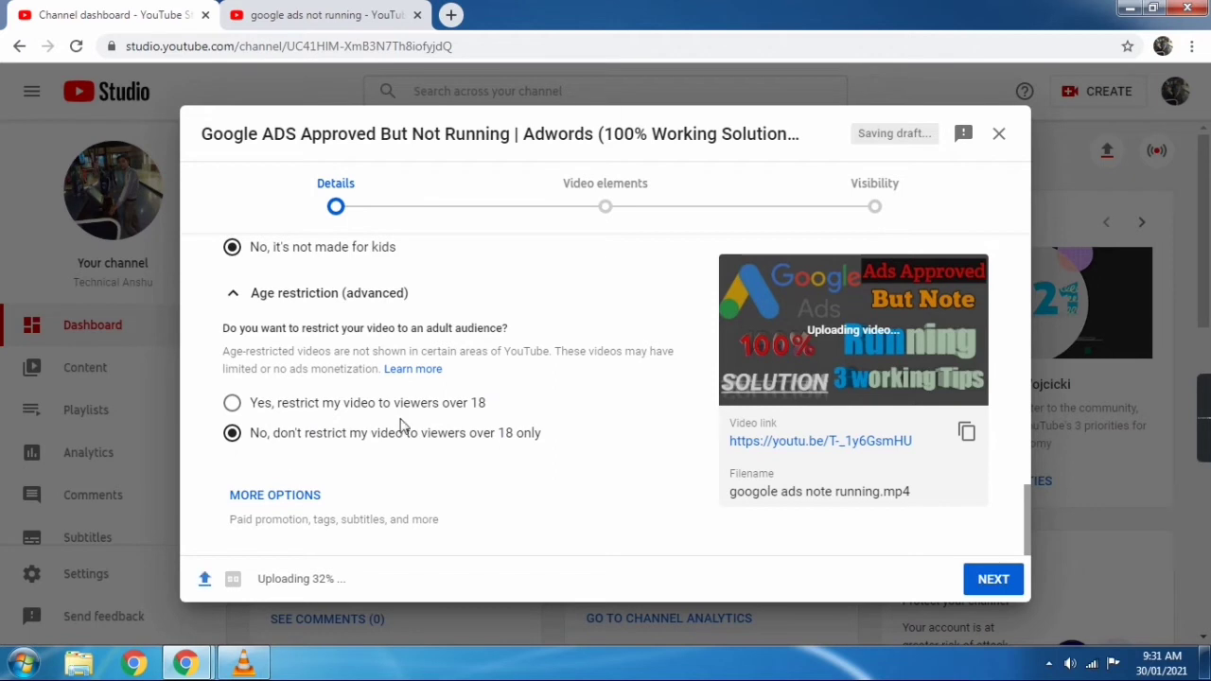
{"action": "left_click", "coordinate": [278, 496]}
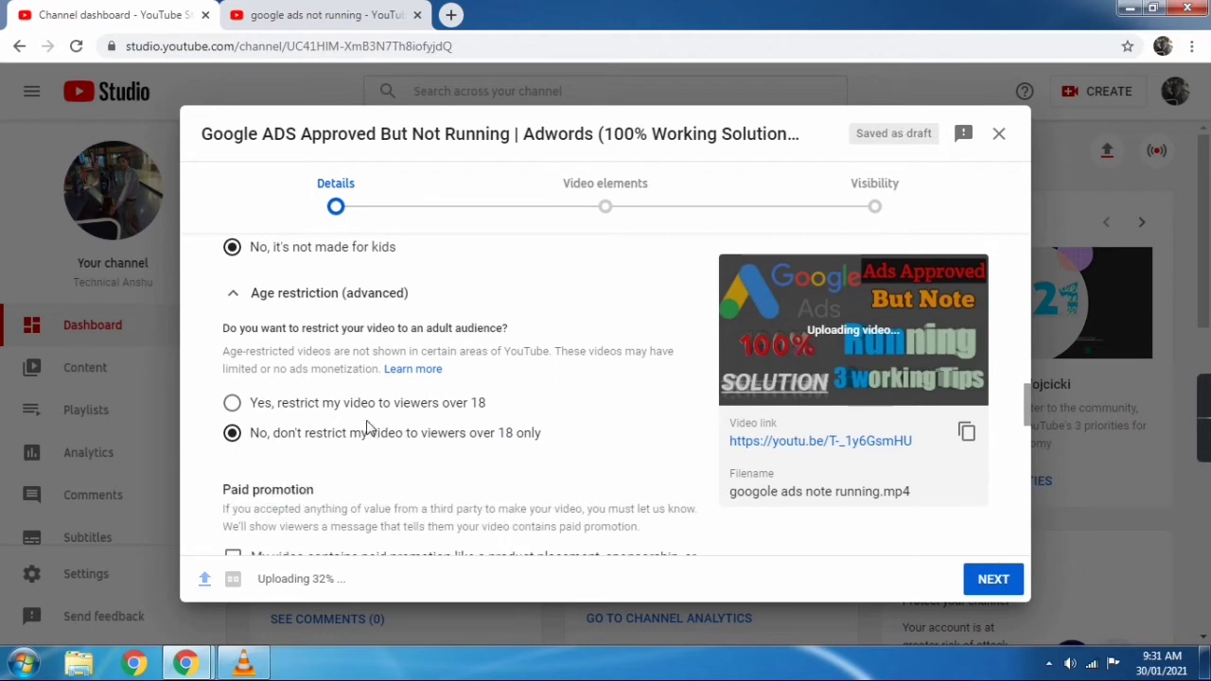
{"action": "scroll", "coordinate": [367, 428], "scroll_direction": "down", "scroll_amount": 3}
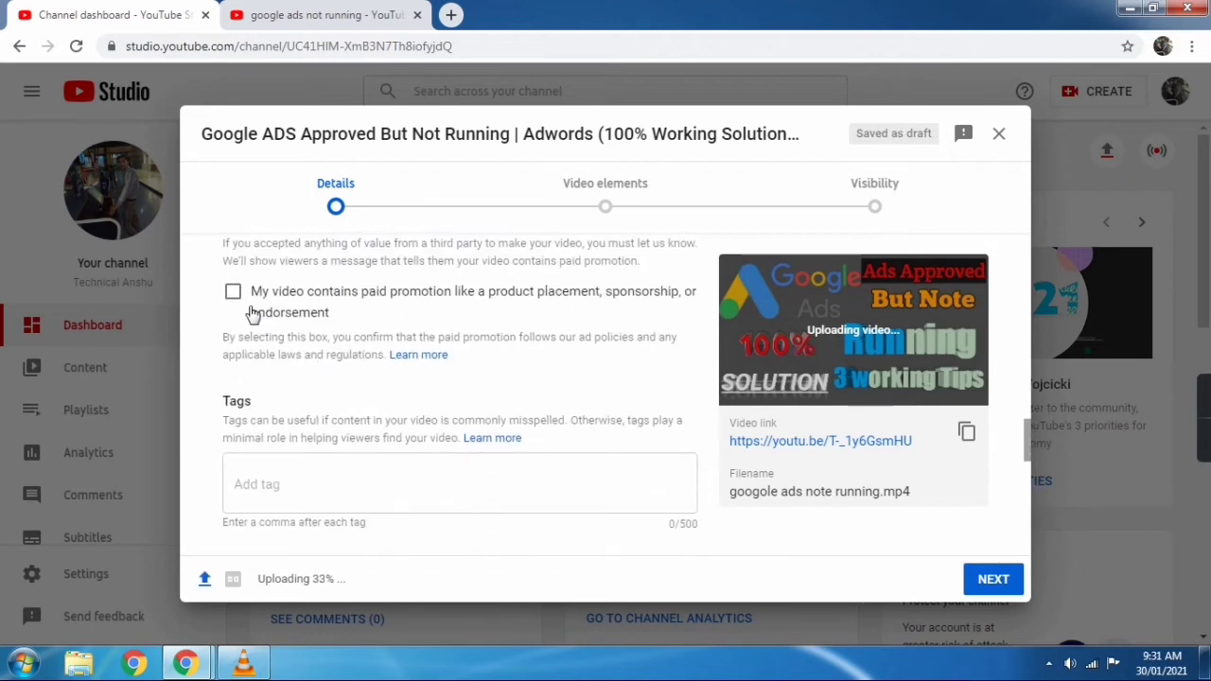
{"action": "scroll", "coordinate": [283, 354], "scroll_direction": "up", "scroll_amount": 1}
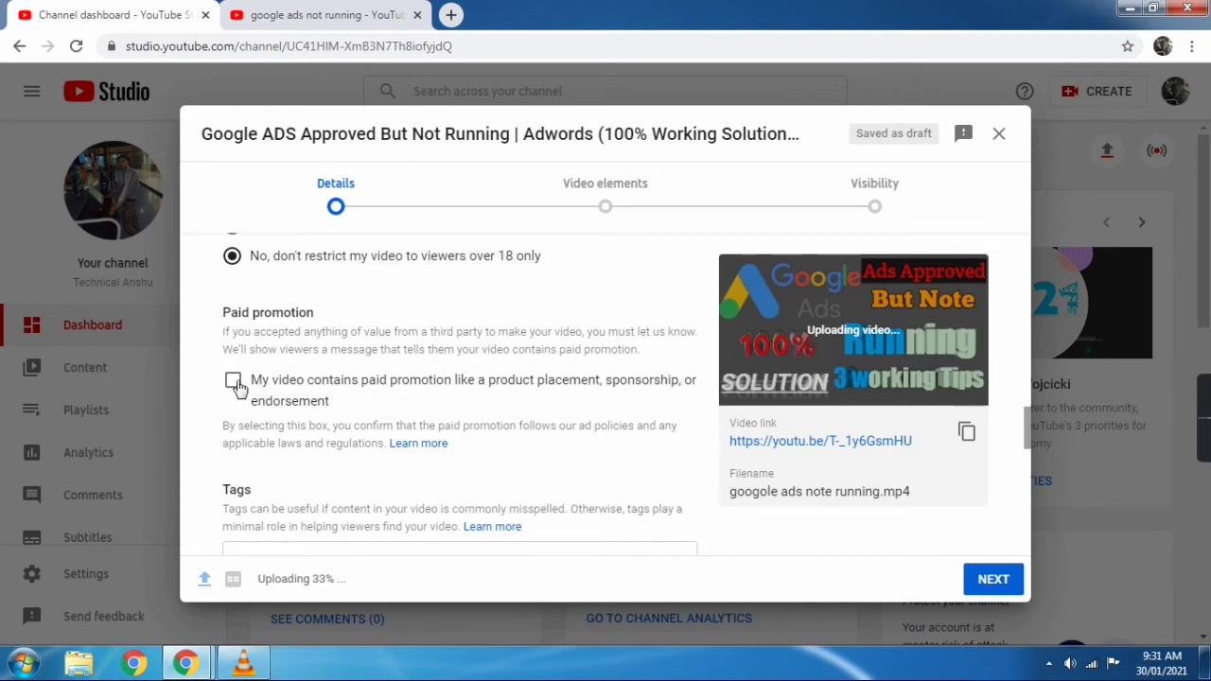
{"action": "scroll", "coordinate": [301, 384], "scroll_direction": "down", "scroll_amount": 2}
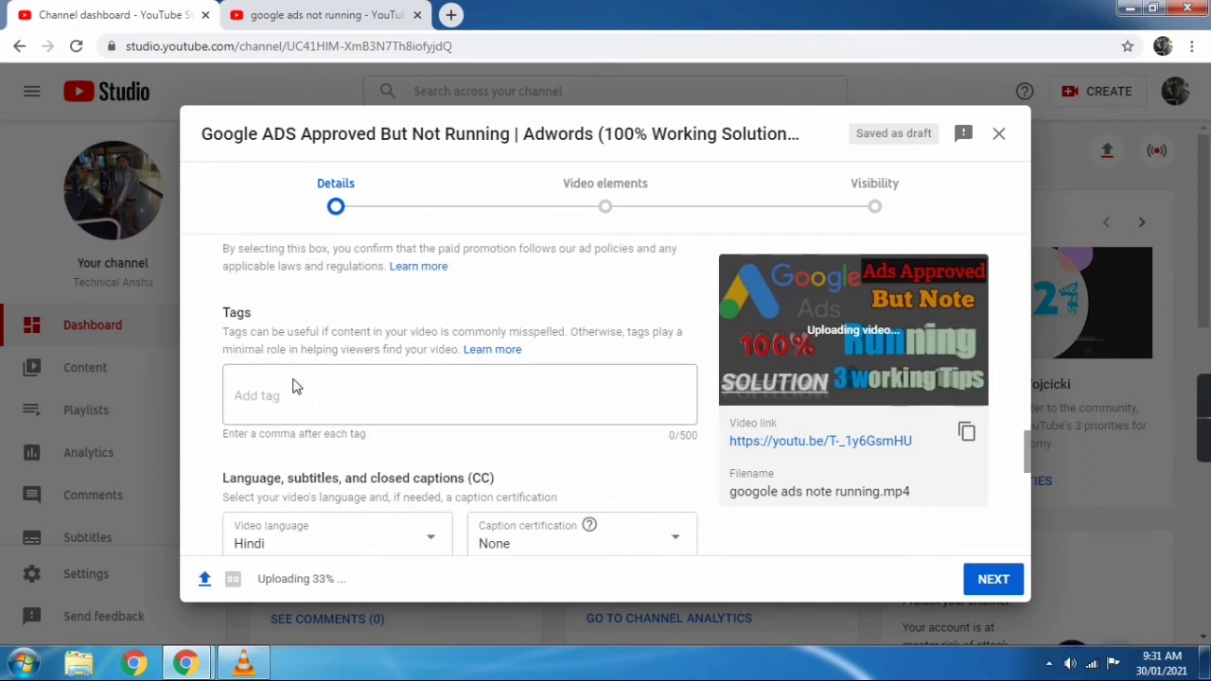
- Copy the video's title text from the details for use as a tag
{"action": "left_click", "coordinate": [268, 395]}
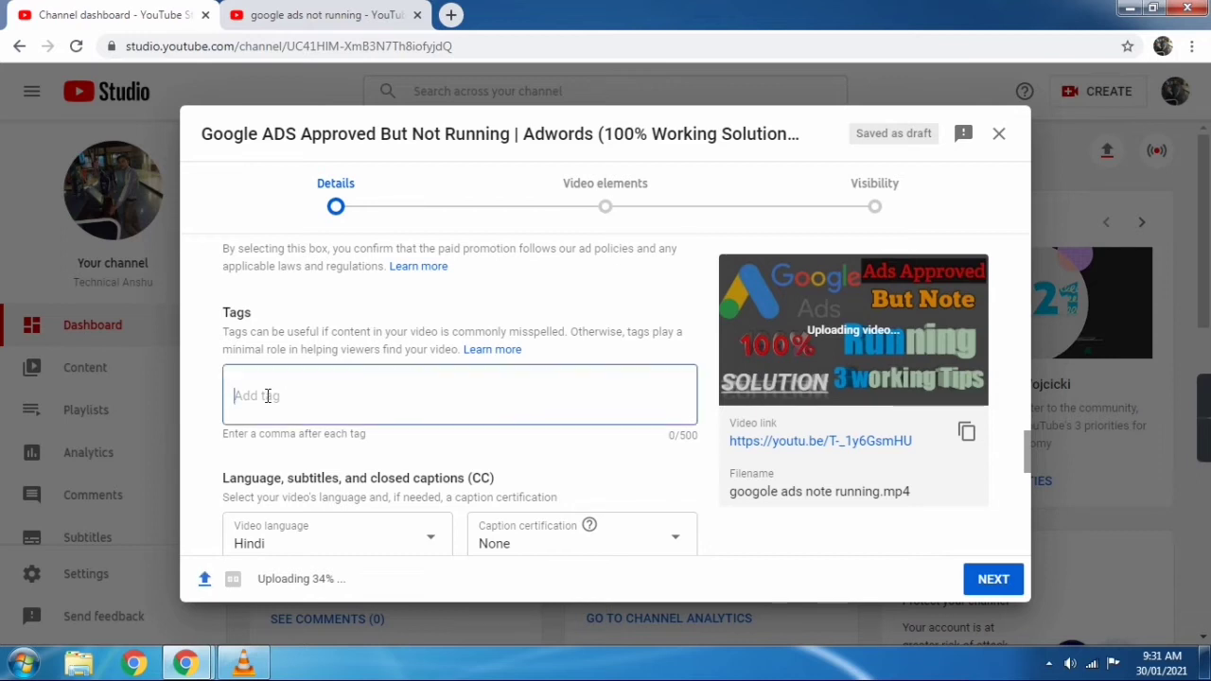
{"action": "scroll", "coordinate": [292, 400], "scroll_direction": "up", "scroll_amount": 15}
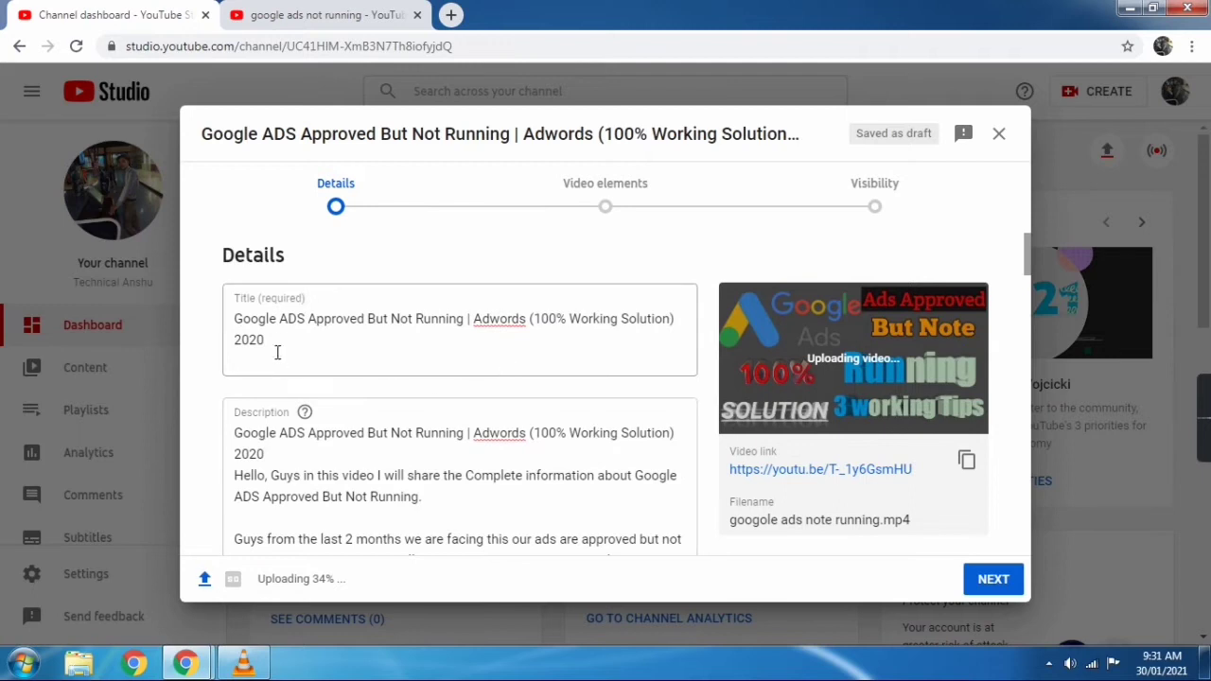
{"action": "left_click_drag", "start_coordinate": [274, 348], "coordinate": [212, 346]}
{"action": "right_click", "coordinate": [307, 326]}
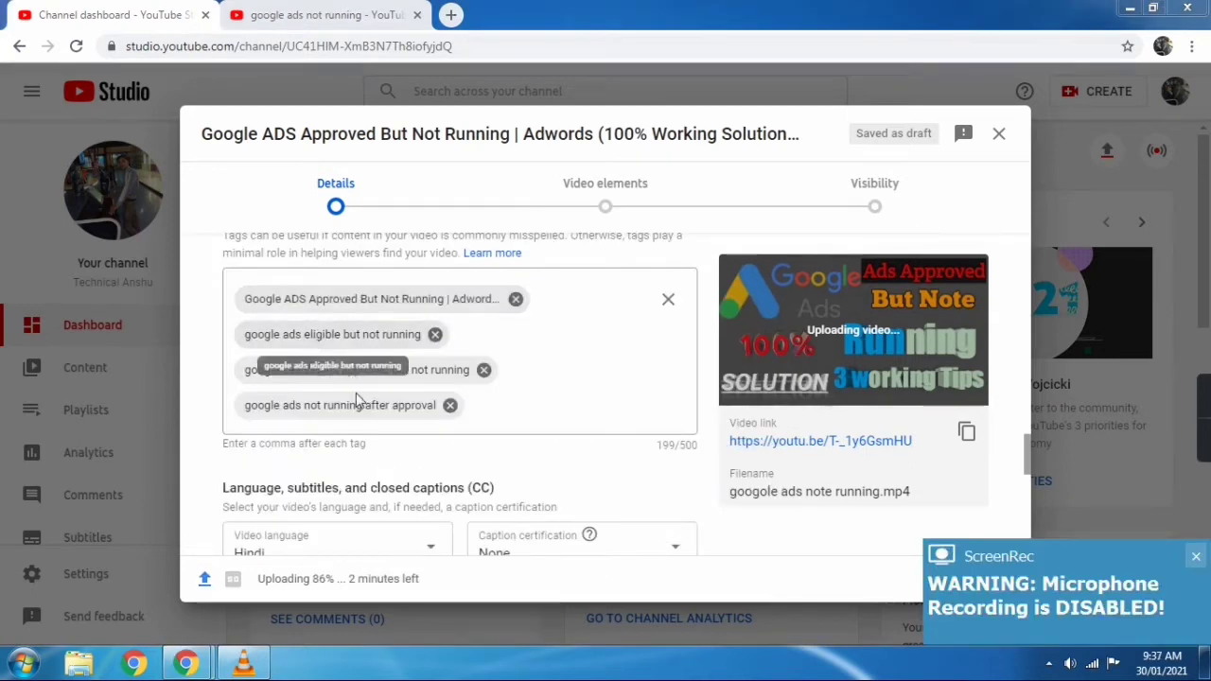
- Add the channel's name as another tag after "google ads not running after approval"
{"action": "left_click", "coordinate": [514, 409]}
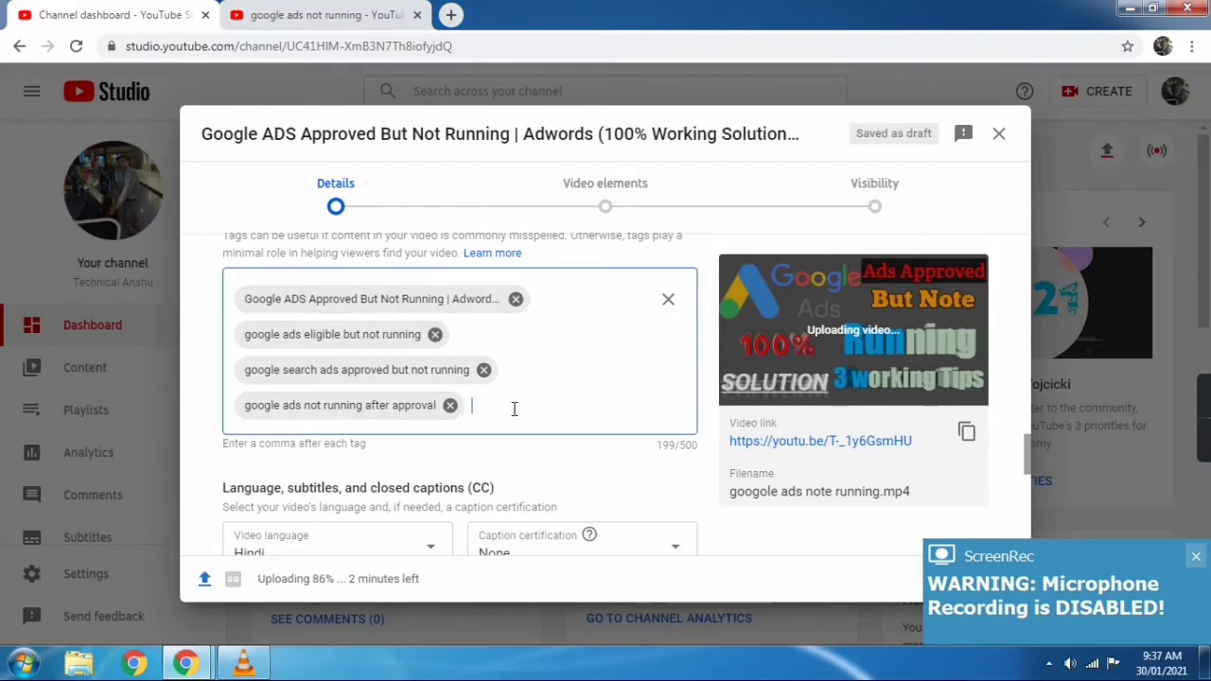
{"action": "type", "text": "Te"}
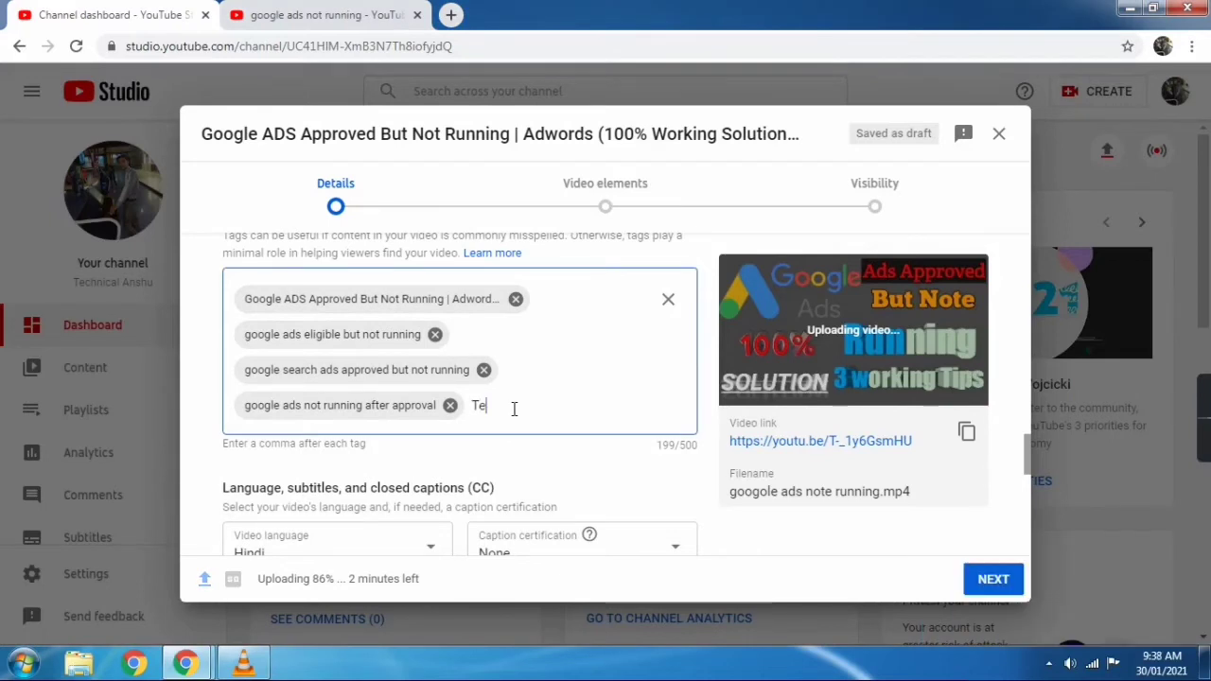
{"action": "type", "text": "chnical A"}
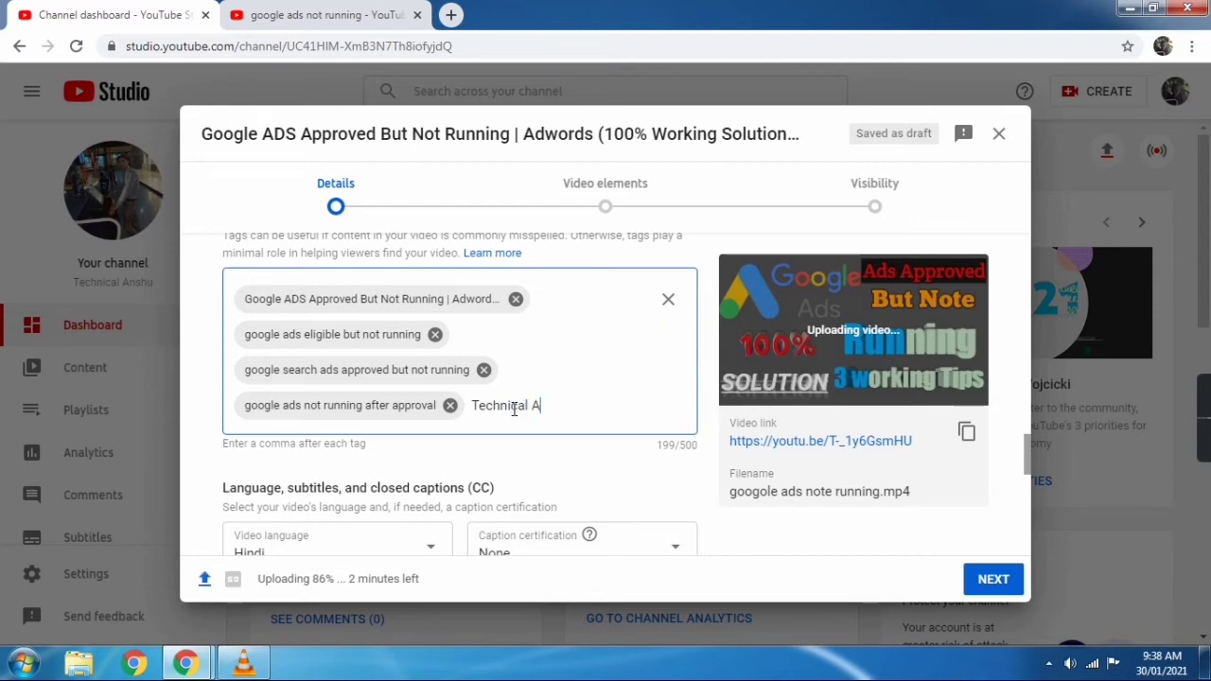
{"action": "type", "text": "nshu"}
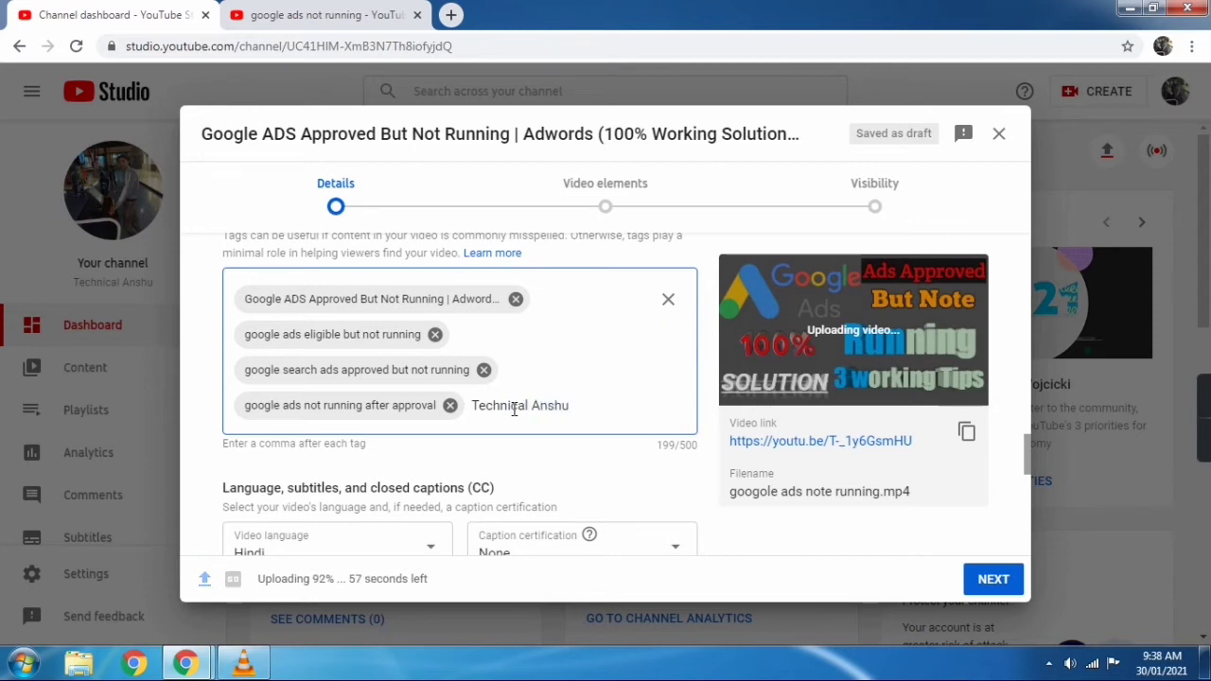
{"action": "key", "text": "Return"}
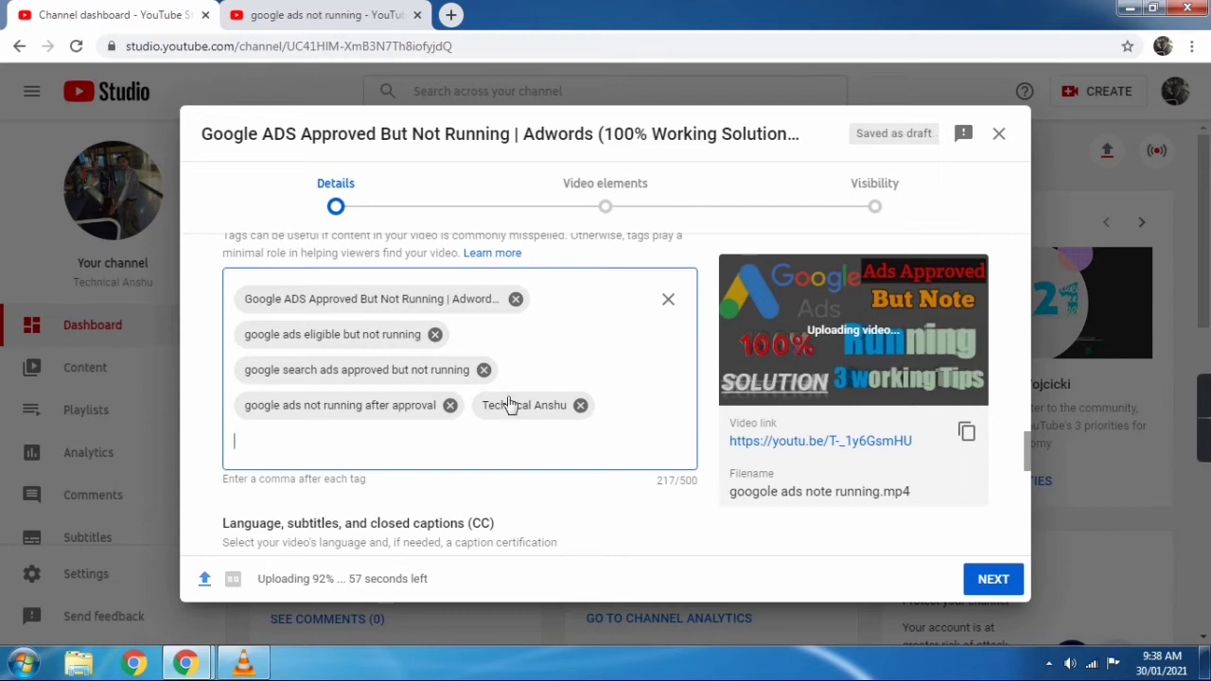
- Browse the YouTube results for "google ads not running" in the other browser tab for further tag ideas
{"action": "left_click", "coordinate": [354, 21]}
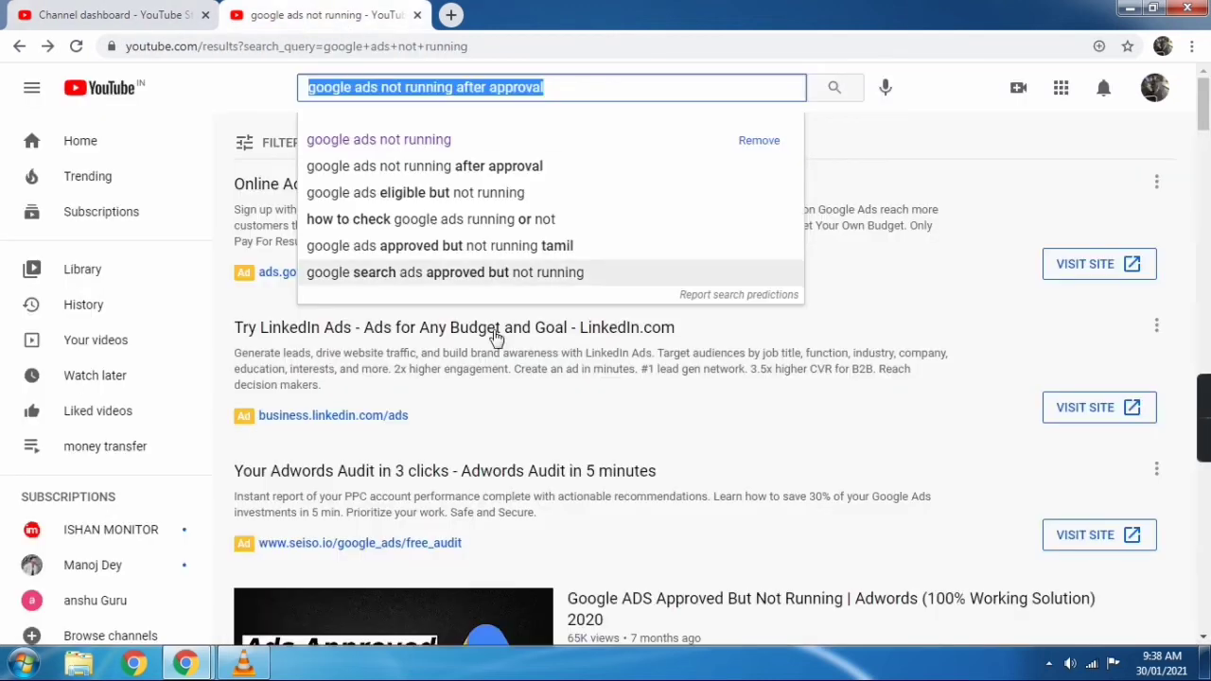
{"action": "scroll", "coordinate": [501, 341], "scroll_direction": "down", "scroll_amount": 3}
{"action": "scroll", "coordinate": [518, 354], "scroll_direction": "up", "scroll_amount": 2}
{"action": "scroll", "coordinate": [539, 369], "scroll_direction": "down", "scroll_amount": 6}
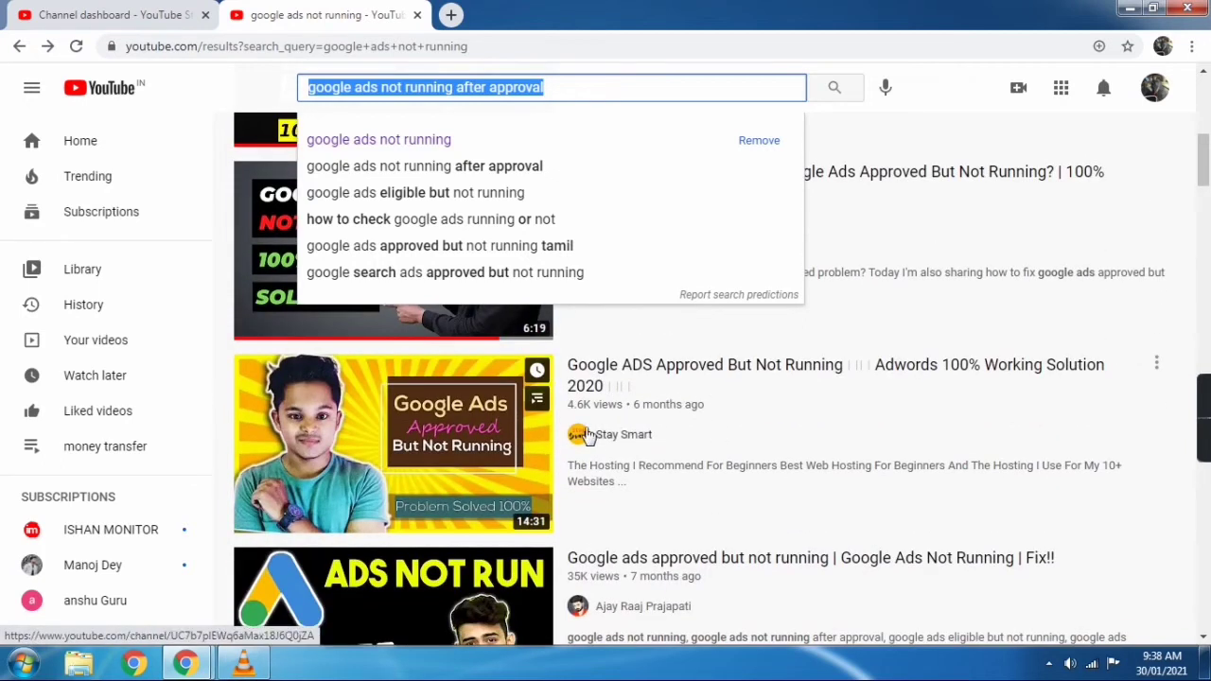
{"action": "scroll", "coordinate": [575, 432], "scroll_direction": "down", "scroll_amount": 1}
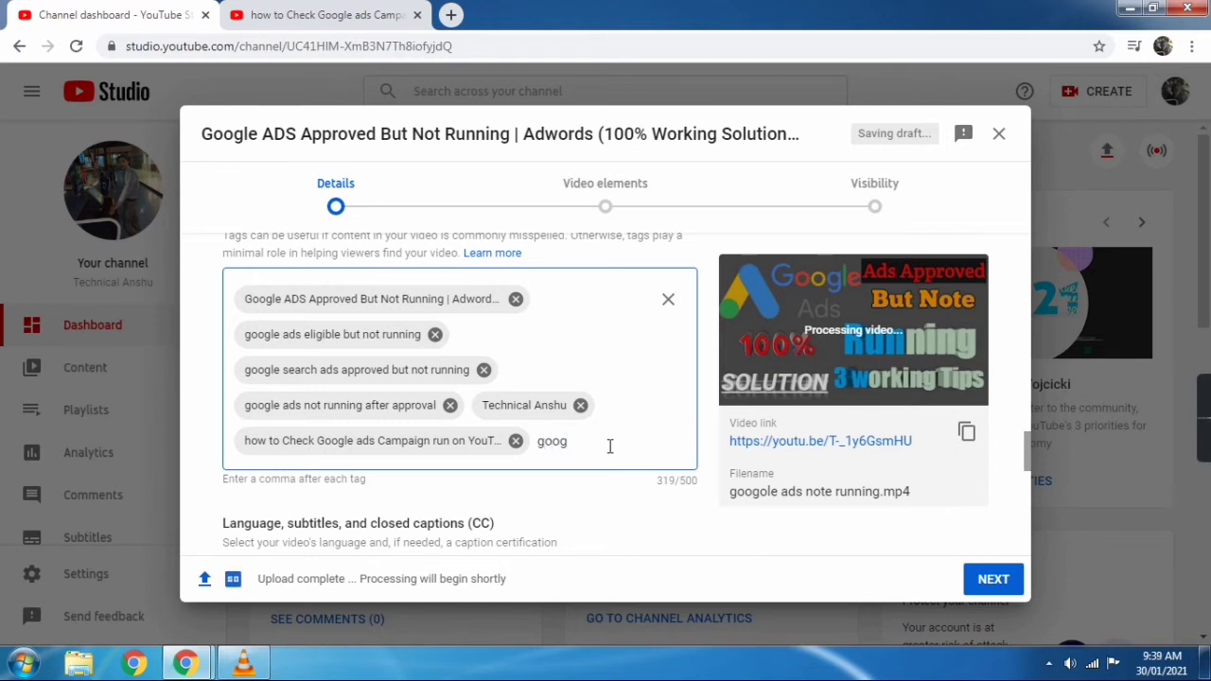
- Add the tag "google ads run kese karaen" to the video
{"action": "type", "text": "a"}
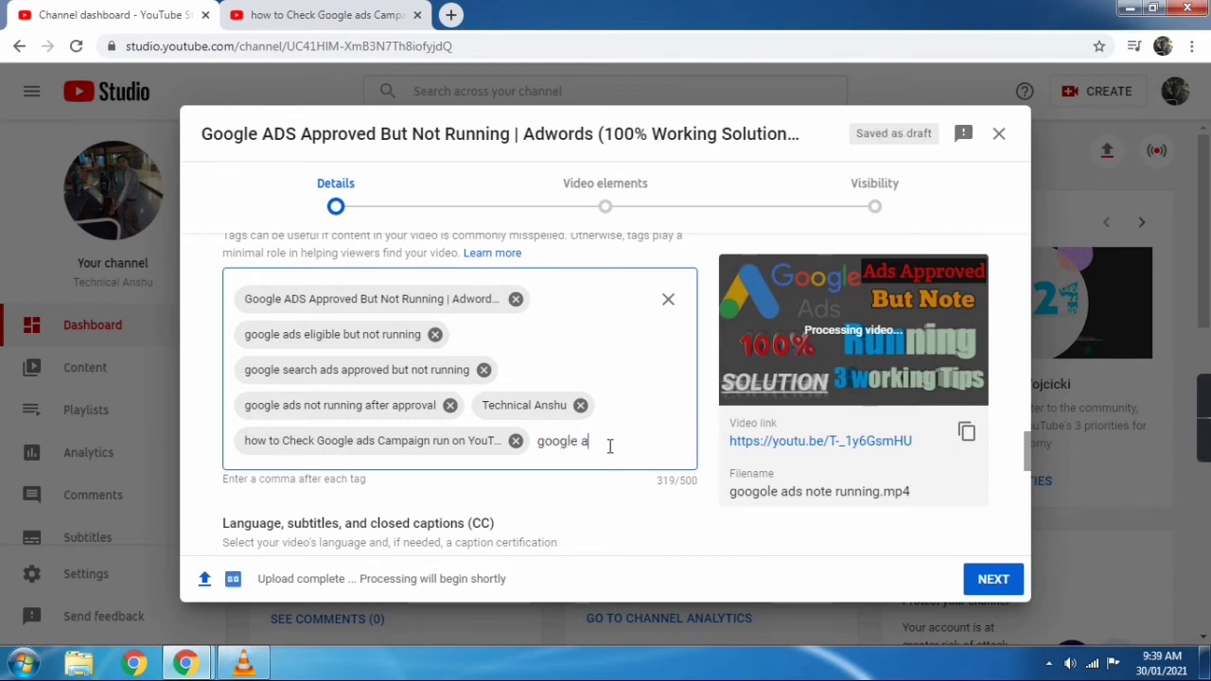
{"action": "type", "text": "ds run "}
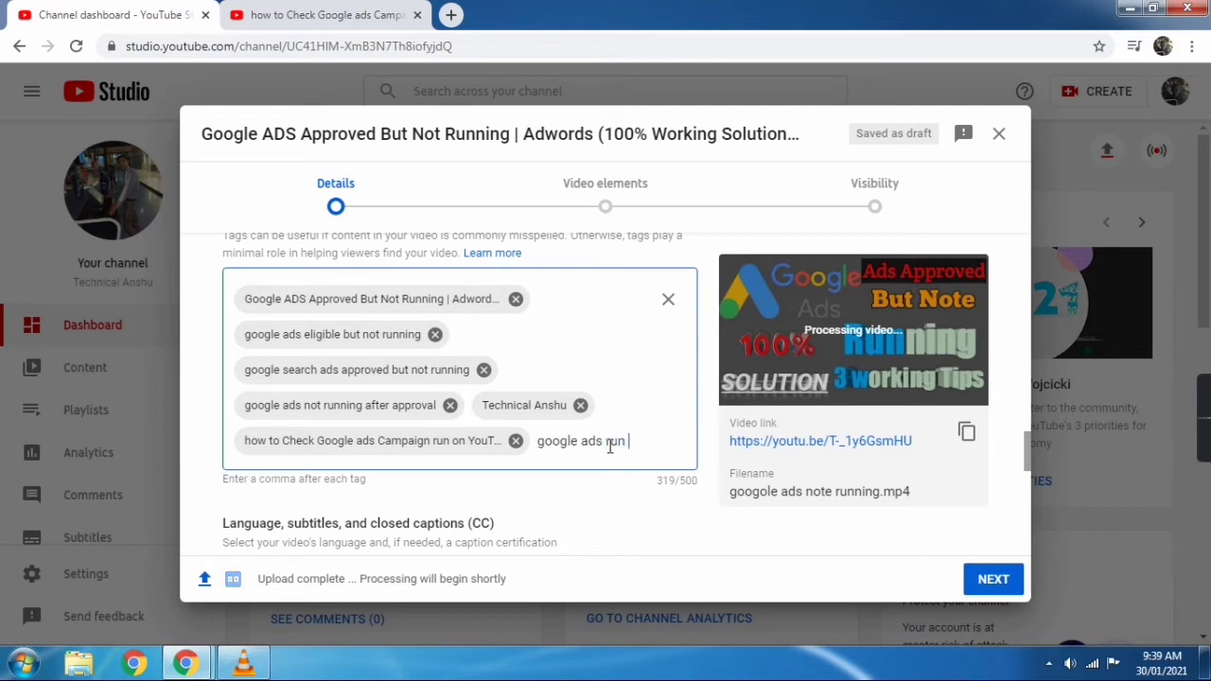
{"action": "type", "text": "kese ka"}
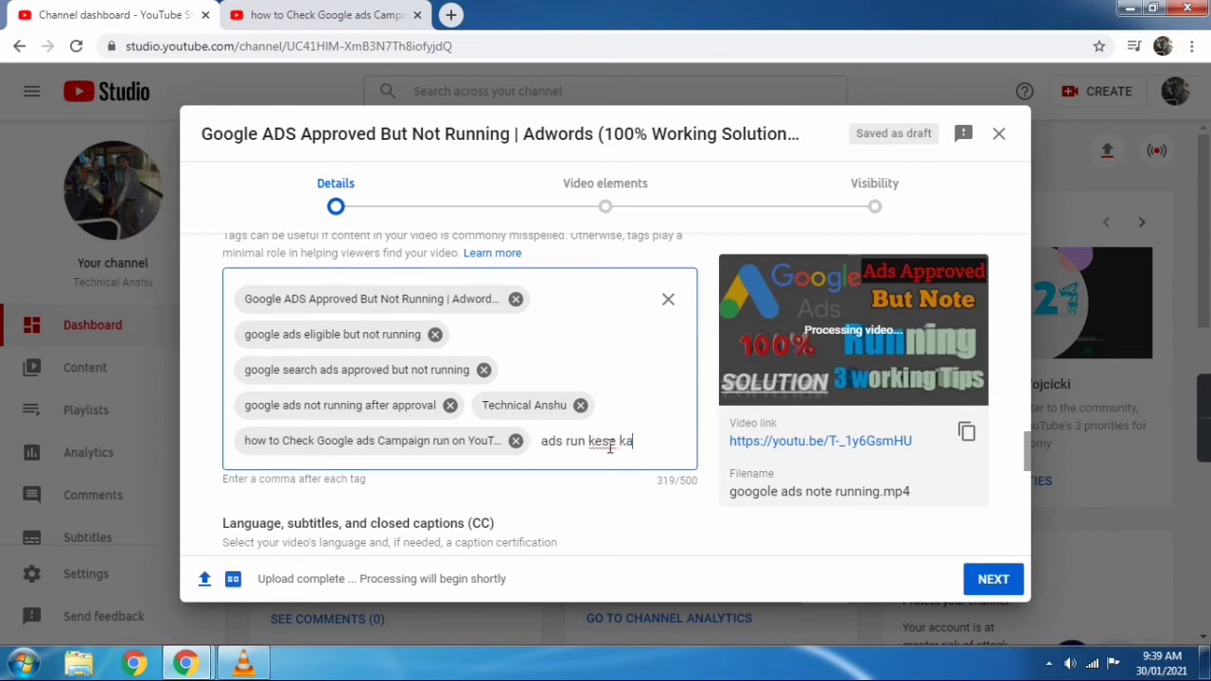
{"action": "type", "text": "ra"}
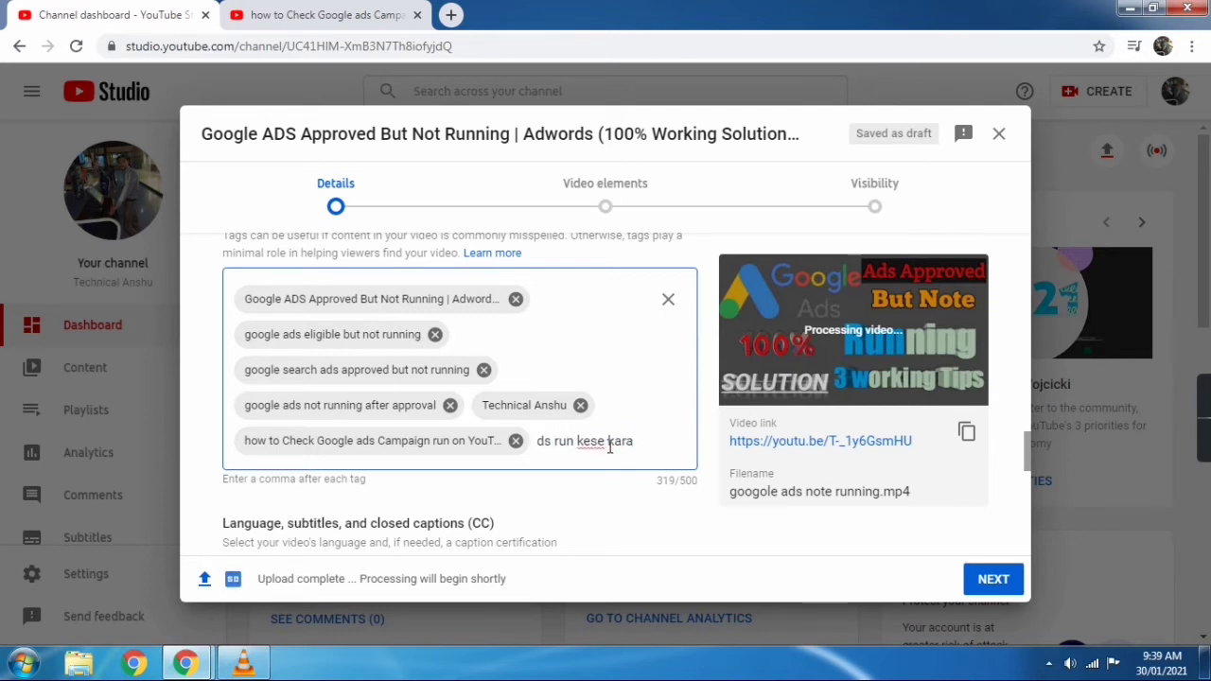
{"action": "type", "text": "en"}
{"action": "key", "text": "Return"}
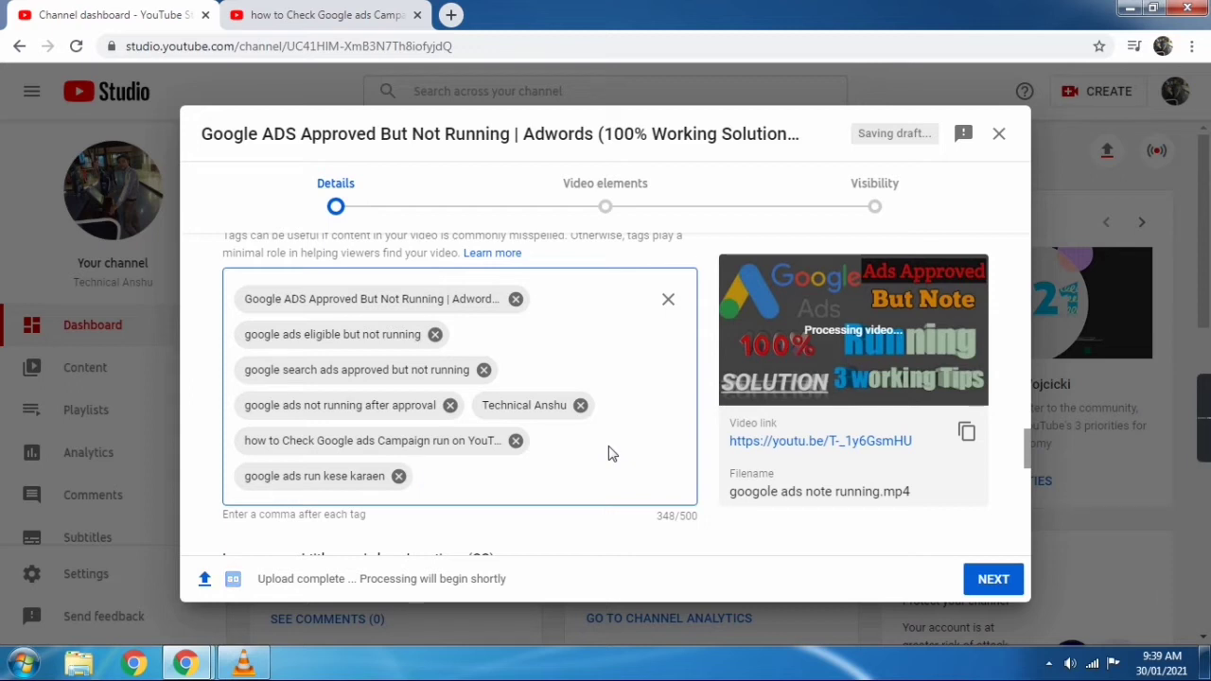
- Add the tag "google ads note running" to the video
{"action": "type", "text": "googo"}
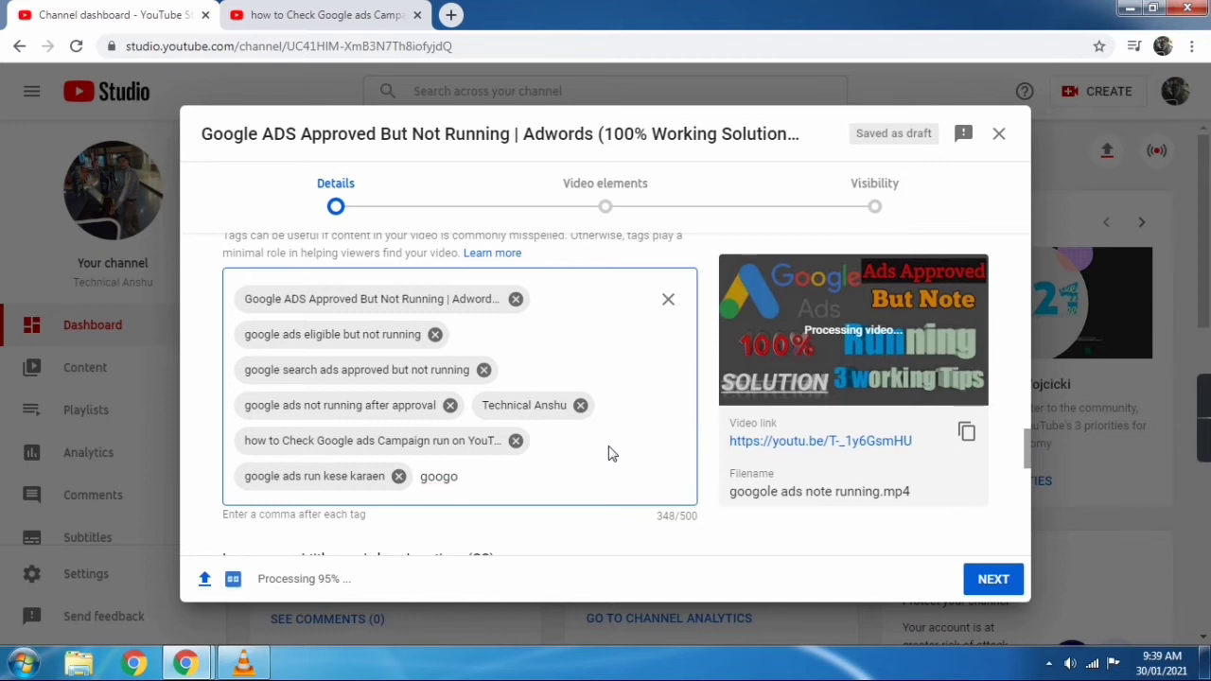
{"action": "type", "text": "ads note runnin"}
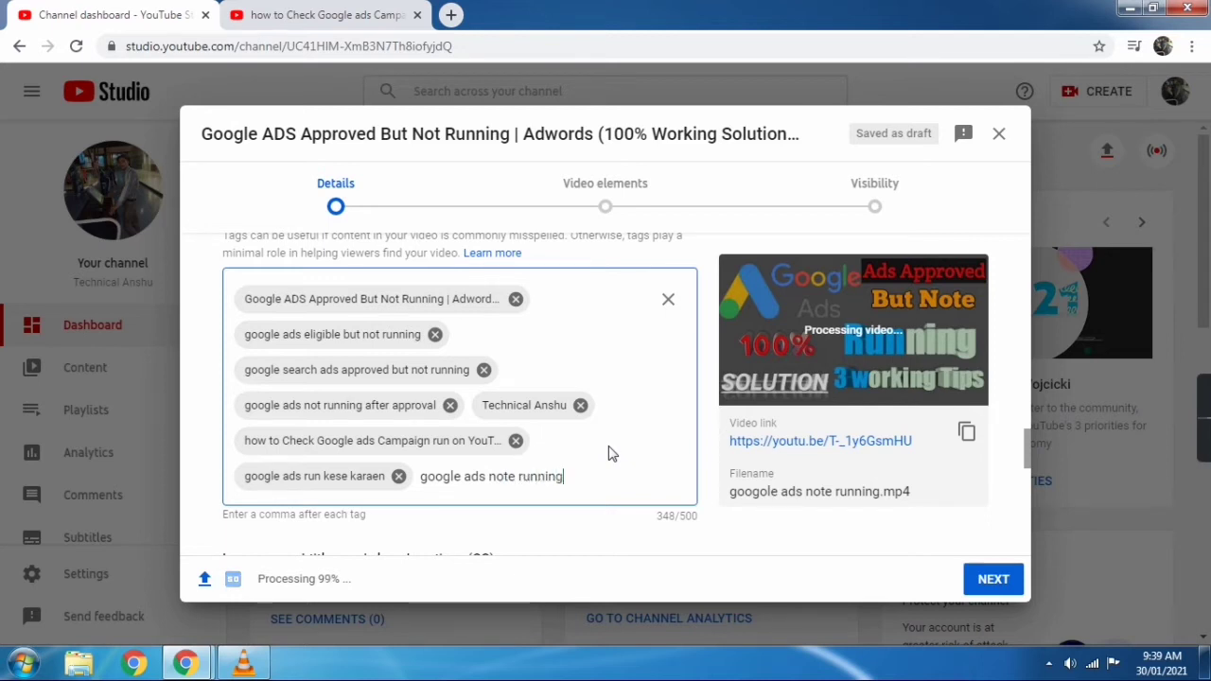
{"action": "type", "text": "g"}
{"action": "type", "text": ","}
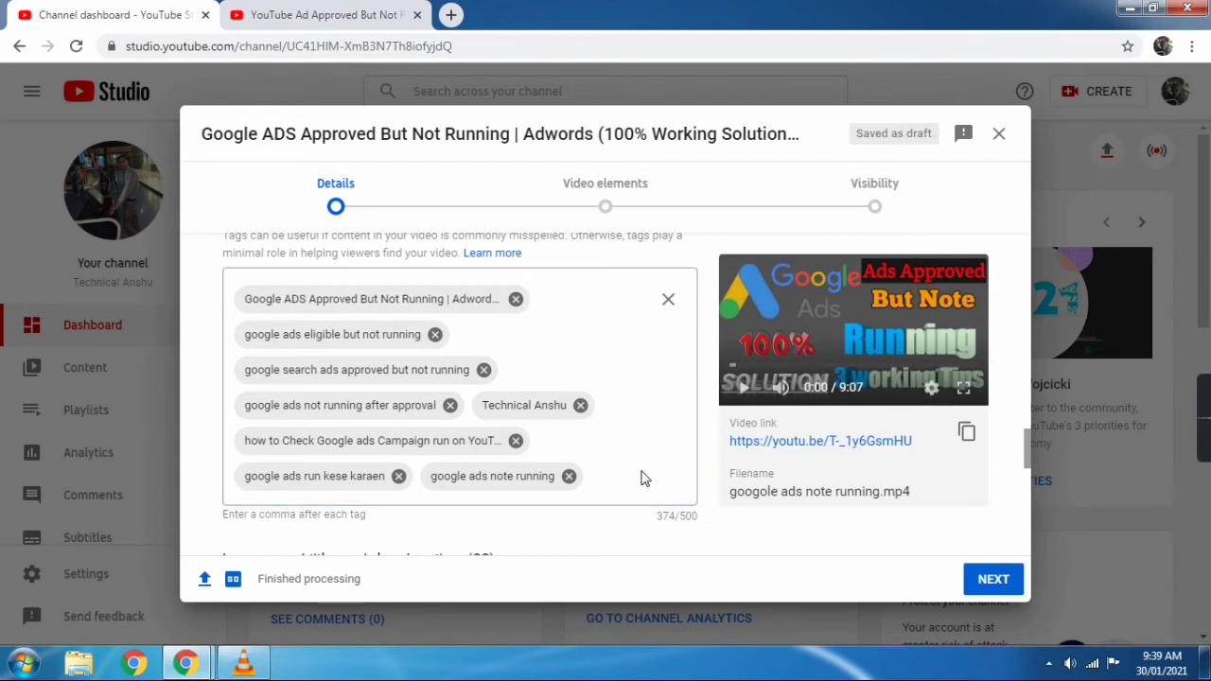
- Insert "YouTube Ad Approved But Not Running, How to fix?" as tags and remove the separate "How to fix?" tag
{"action": "left_click", "coordinate": [603, 480]}
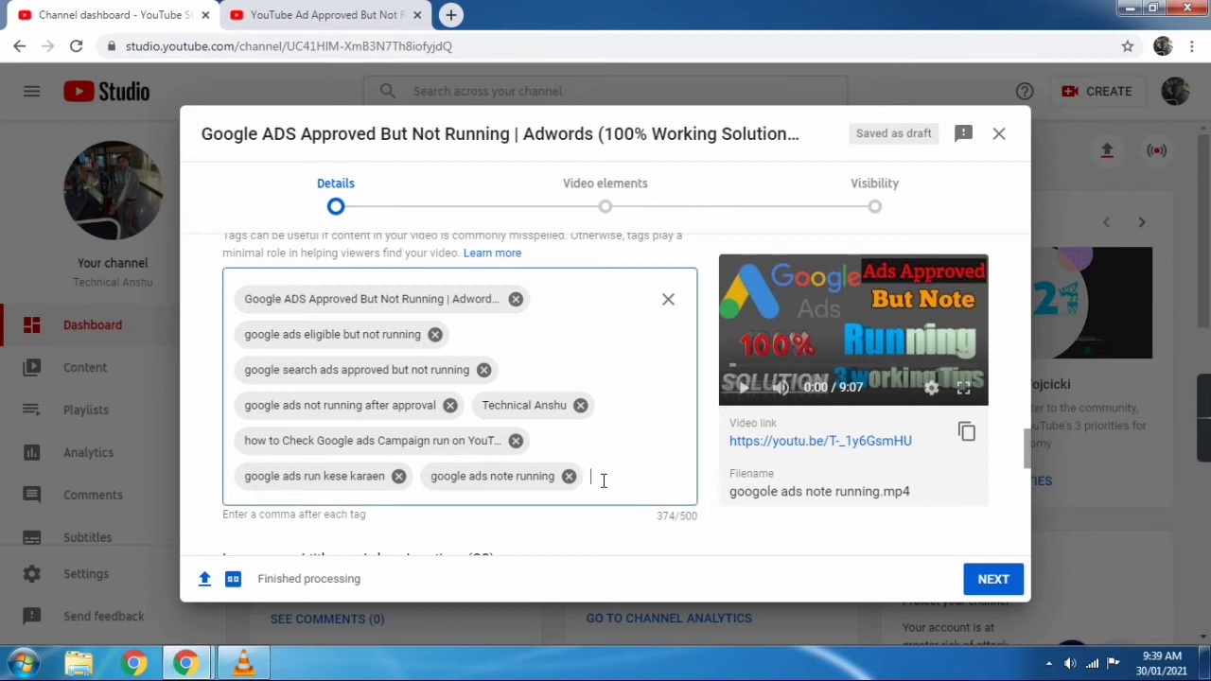
{"action": "type", "text": "YouTube Ad Approved But Not Running, How to fix?"}
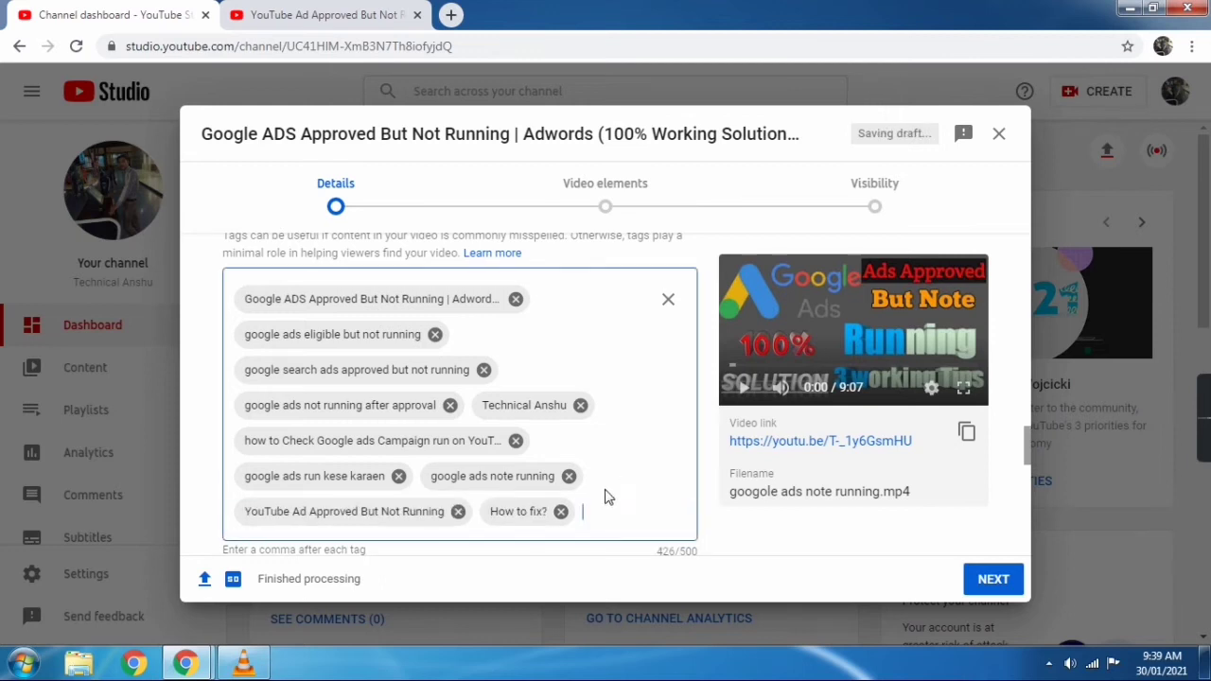
{"action": "left_click", "coordinate": [561, 511]}
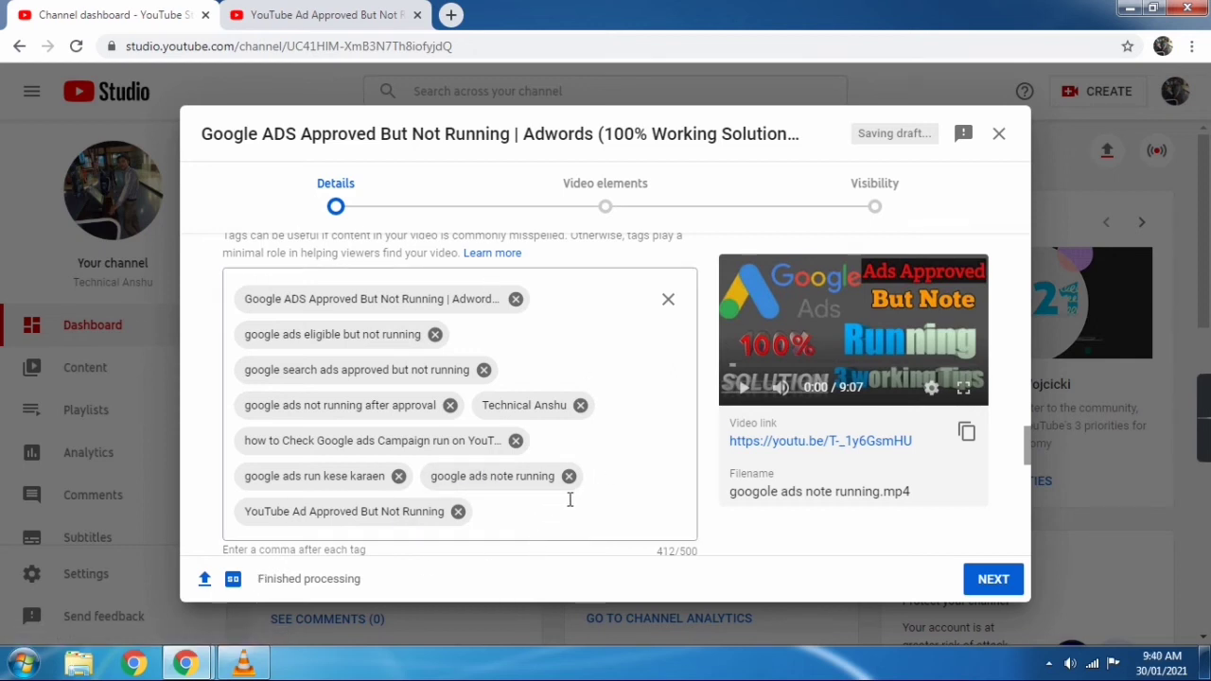
- Review the tags, language, recording date, video location and license settings, closing the date picker without choosing a date
{"action": "scroll", "coordinate": [596, 392], "scroll_direction": "up", "scroll_amount": 1}
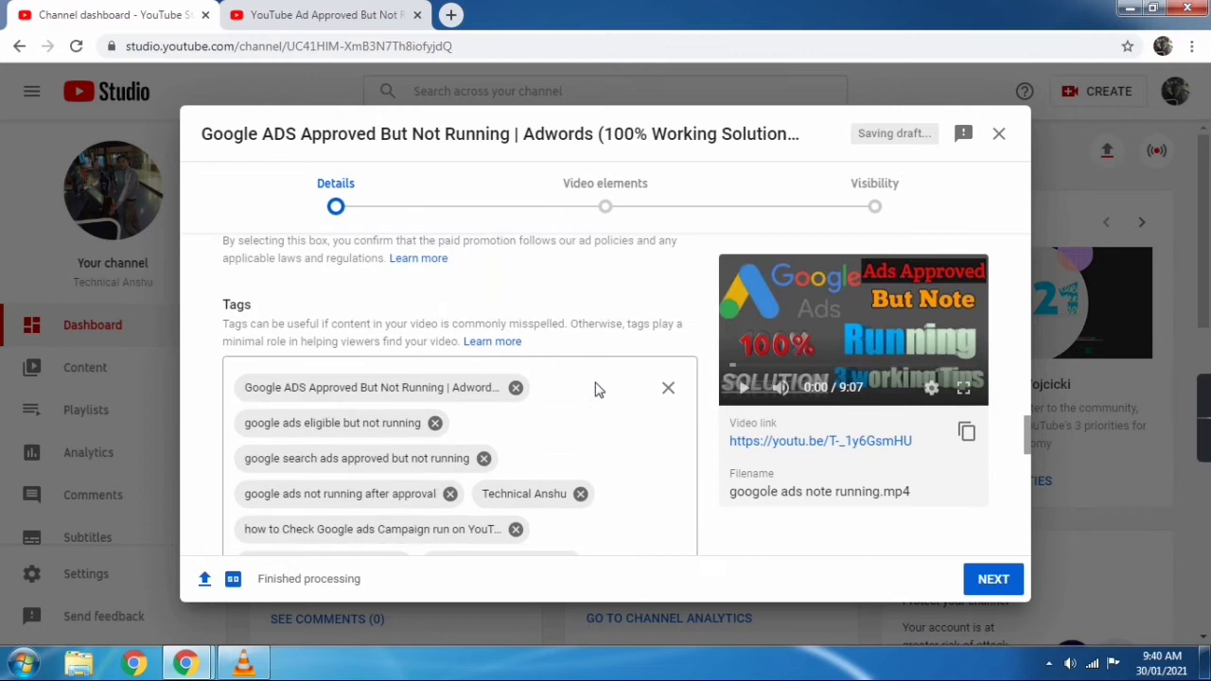
{"action": "scroll", "coordinate": [595, 390], "scroll_direction": "up", "scroll_amount": 2}
{"action": "scroll", "coordinate": [592, 390], "scroll_direction": "down", "scroll_amount": 5}
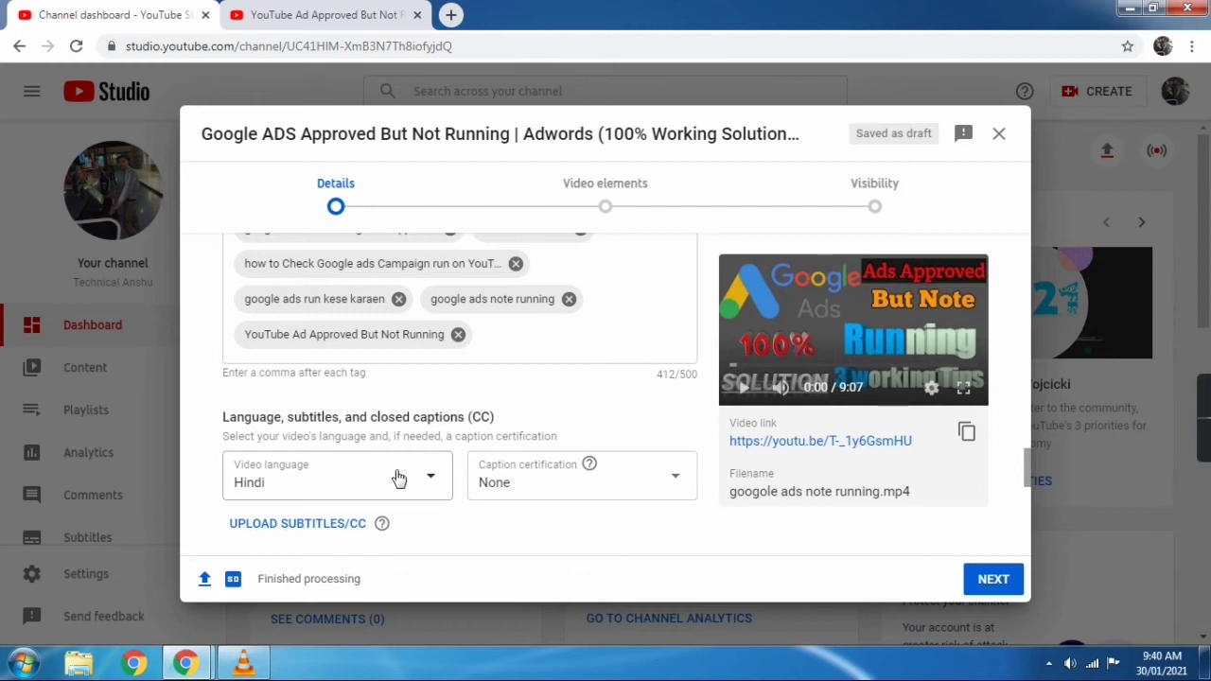
{"action": "scroll", "coordinate": [376, 471], "scroll_direction": "down", "scroll_amount": 2}
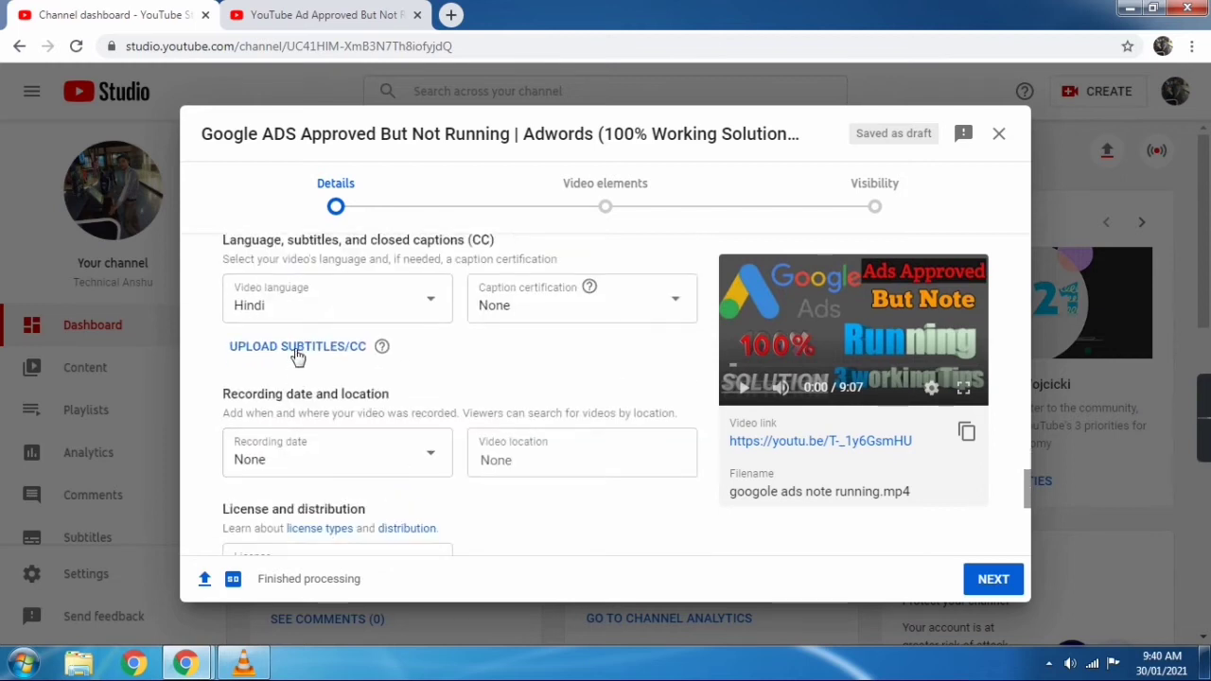
{"action": "left_click", "coordinate": [348, 468]}
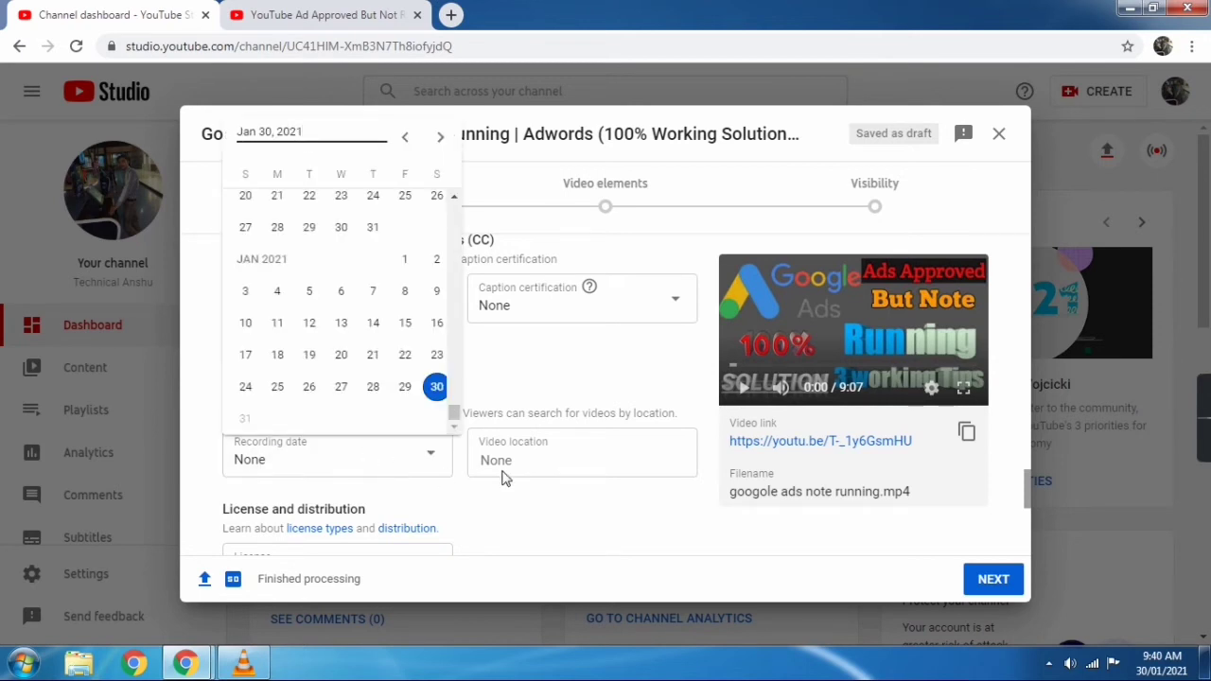
{"action": "left_click", "coordinate": [507, 511]}
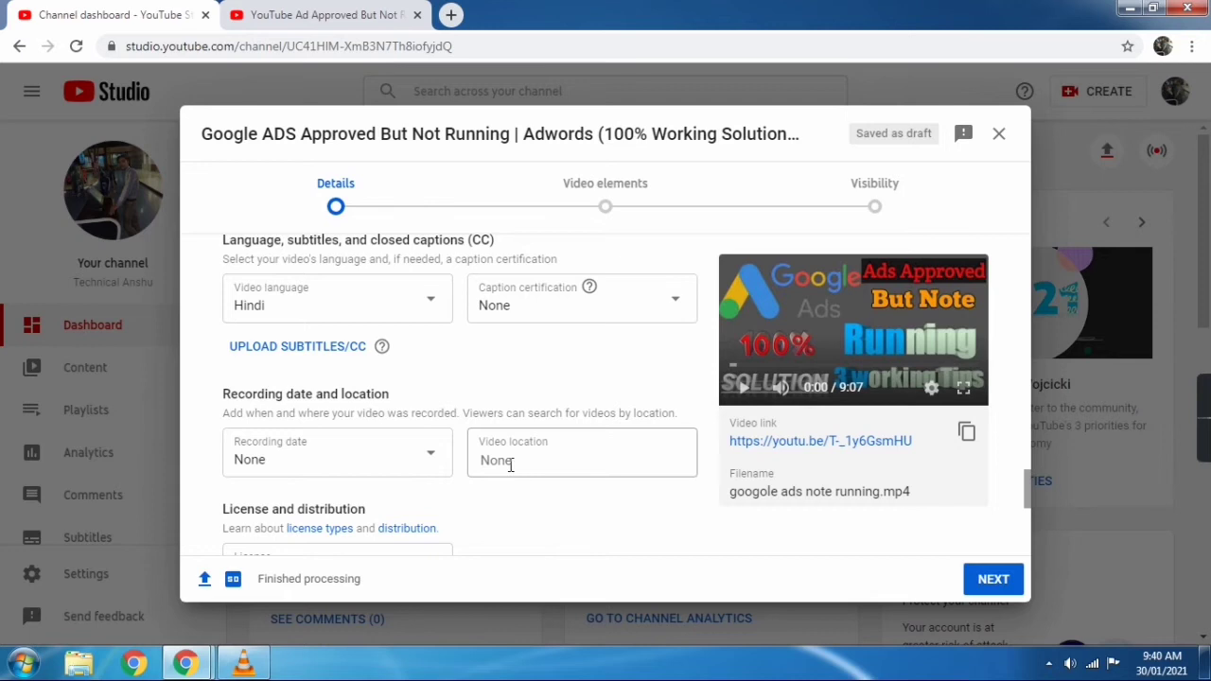
{"action": "left_click", "coordinate": [572, 462]}
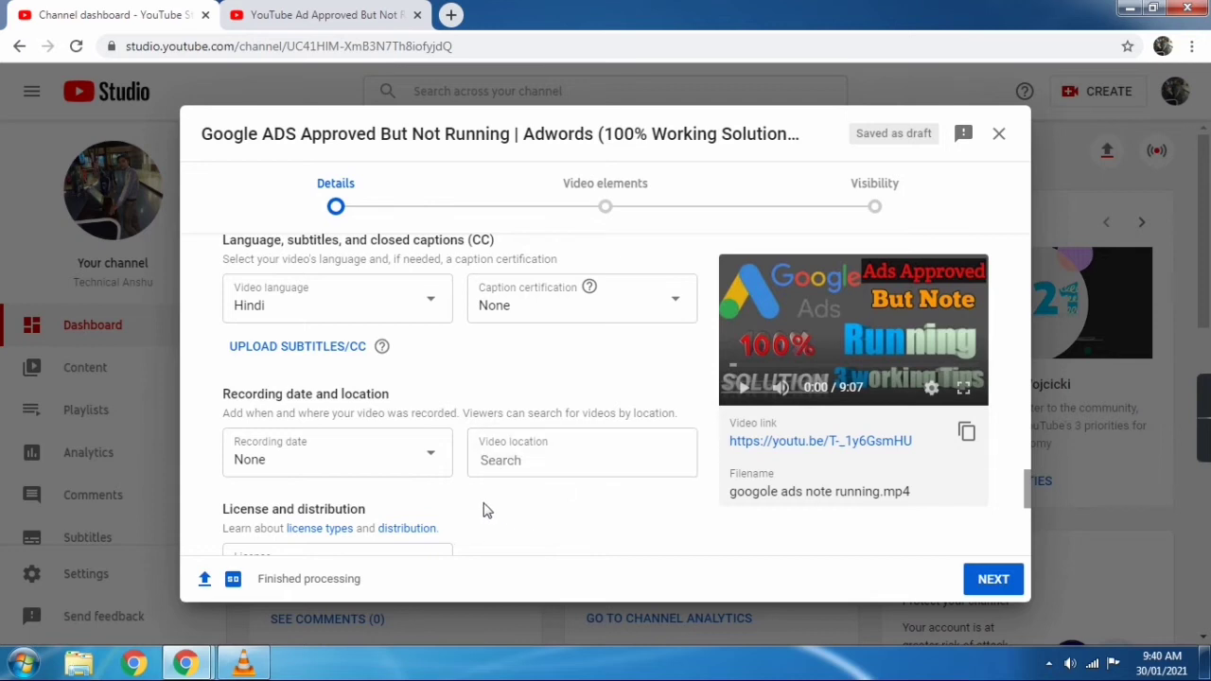
{"action": "scroll", "coordinate": [483, 511], "scroll_direction": "down", "scroll_amount": 2}
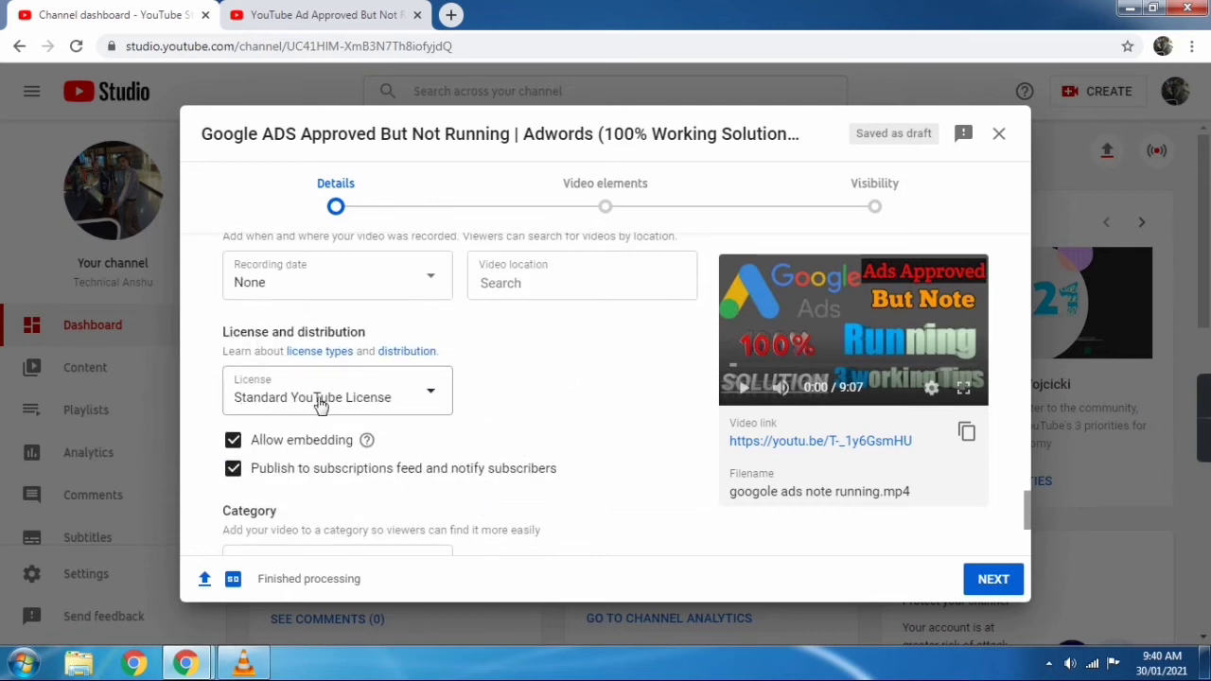
- Set the video's category to Science & Technology under the Standard YouTube License and copy the video link
{"action": "left_click", "coordinate": [405, 407]}
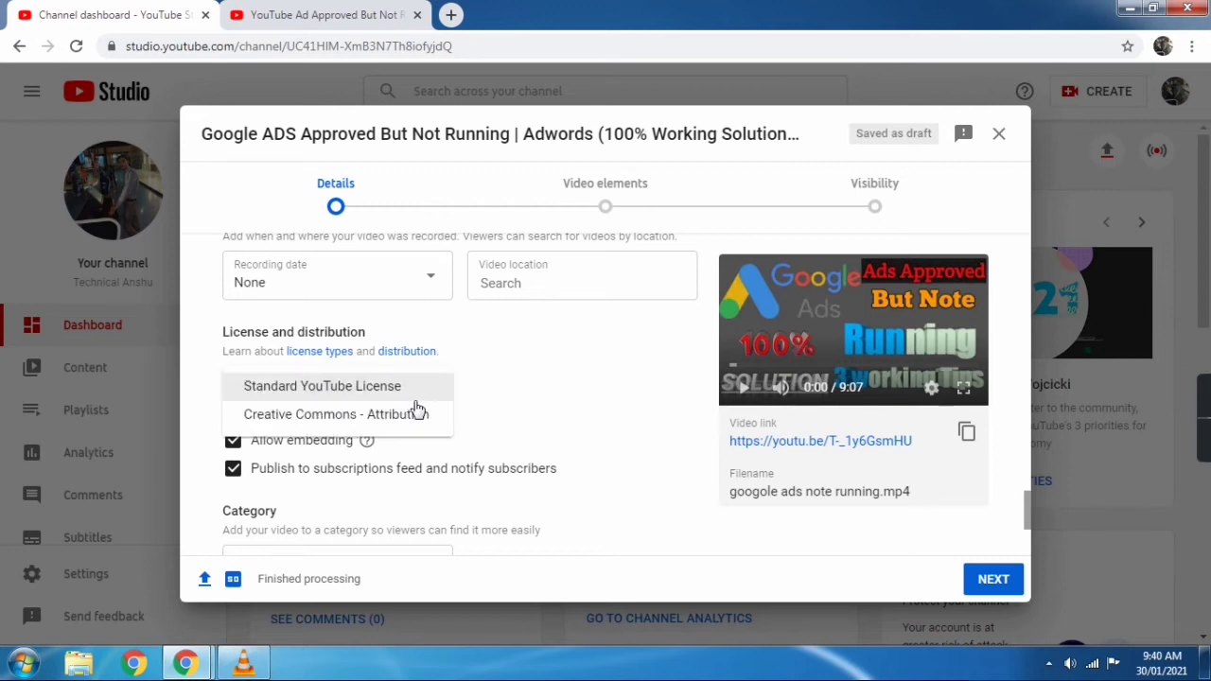
{"action": "left_click", "coordinate": [610, 377]}
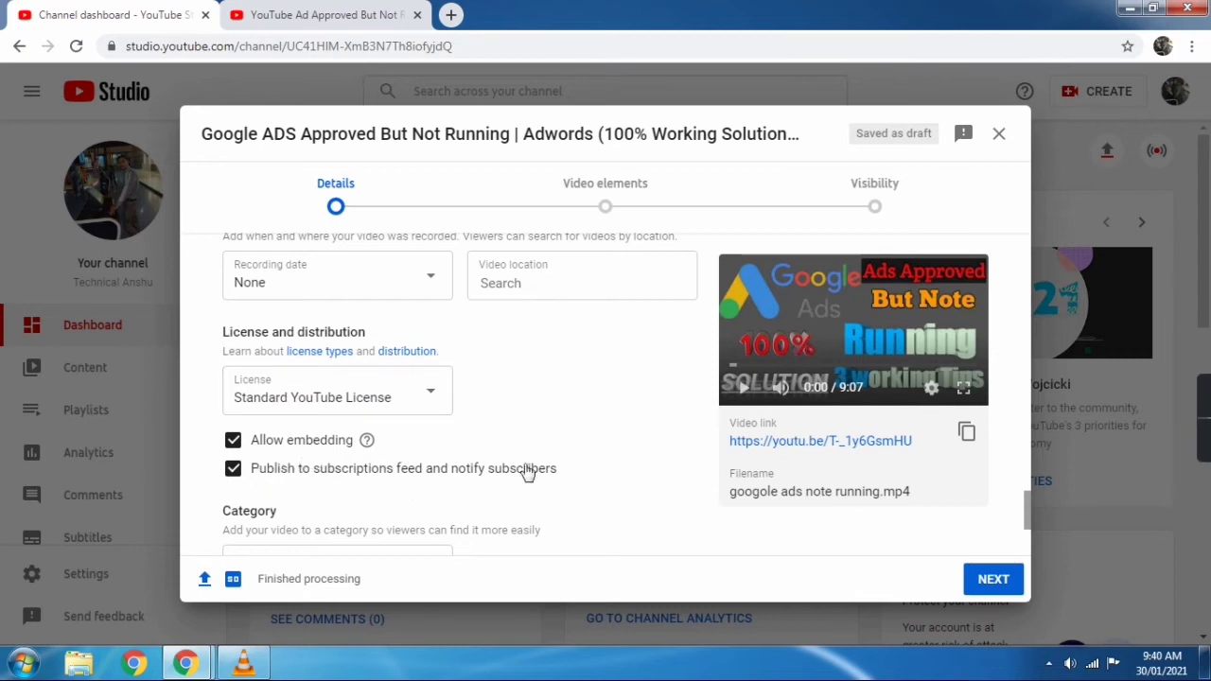
{"action": "scroll", "coordinate": [527, 473], "scroll_direction": "down", "scroll_amount": 2}
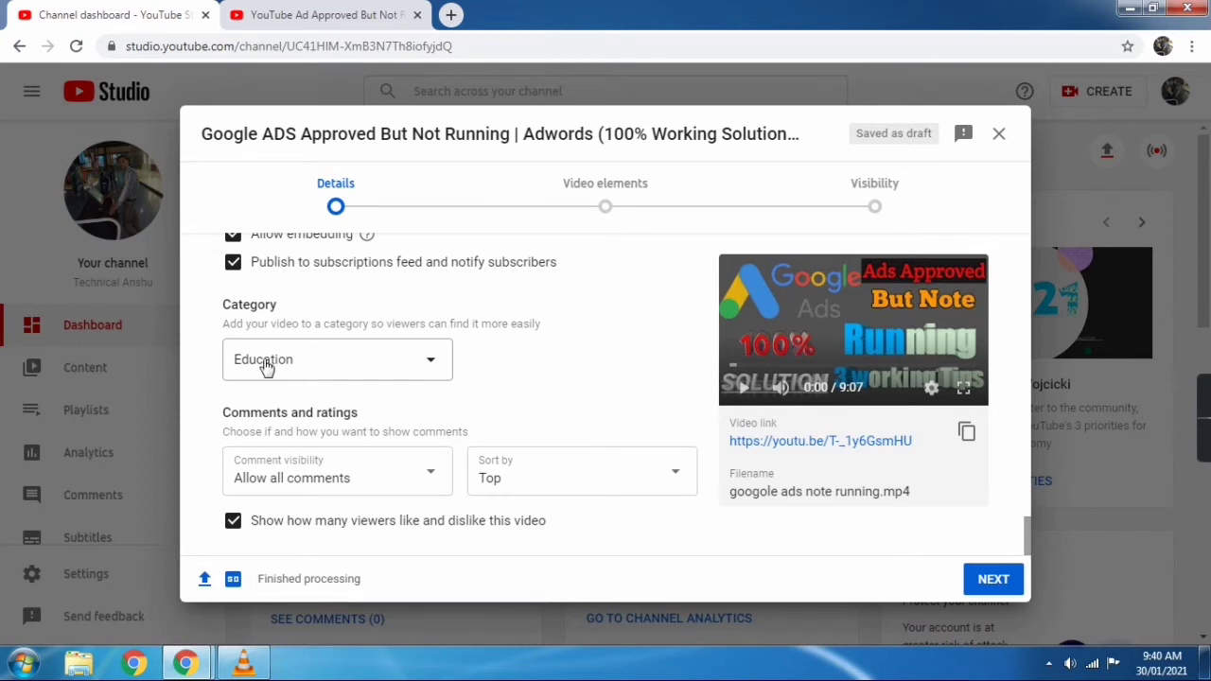
{"action": "left_click", "coordinate": [267, 367]}
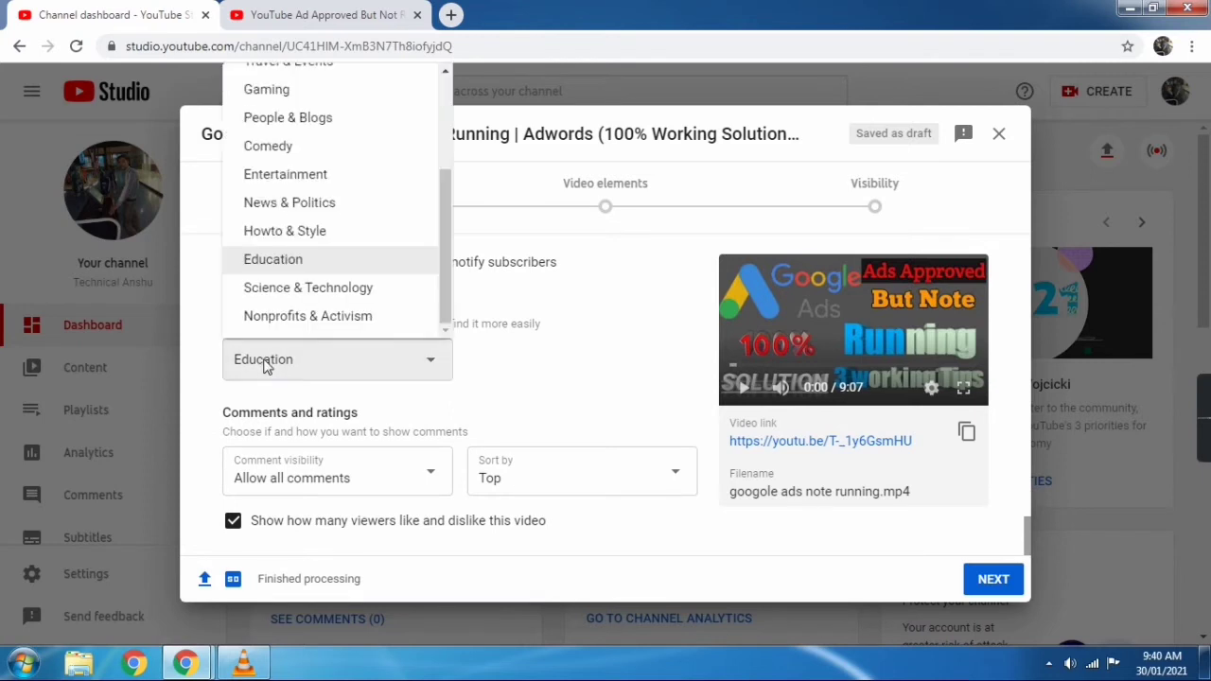
{"action": "left_click", "coordinate": [286, 296]}
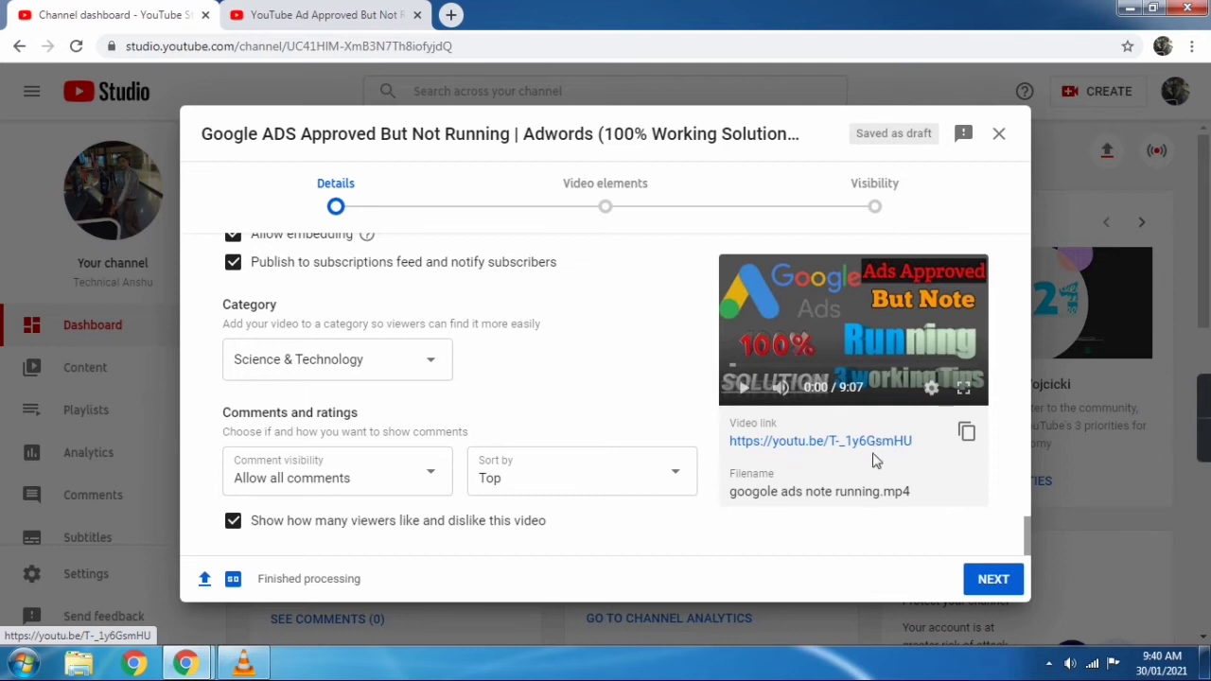
{"action": "left_click", "coordinate": [966, 433]}
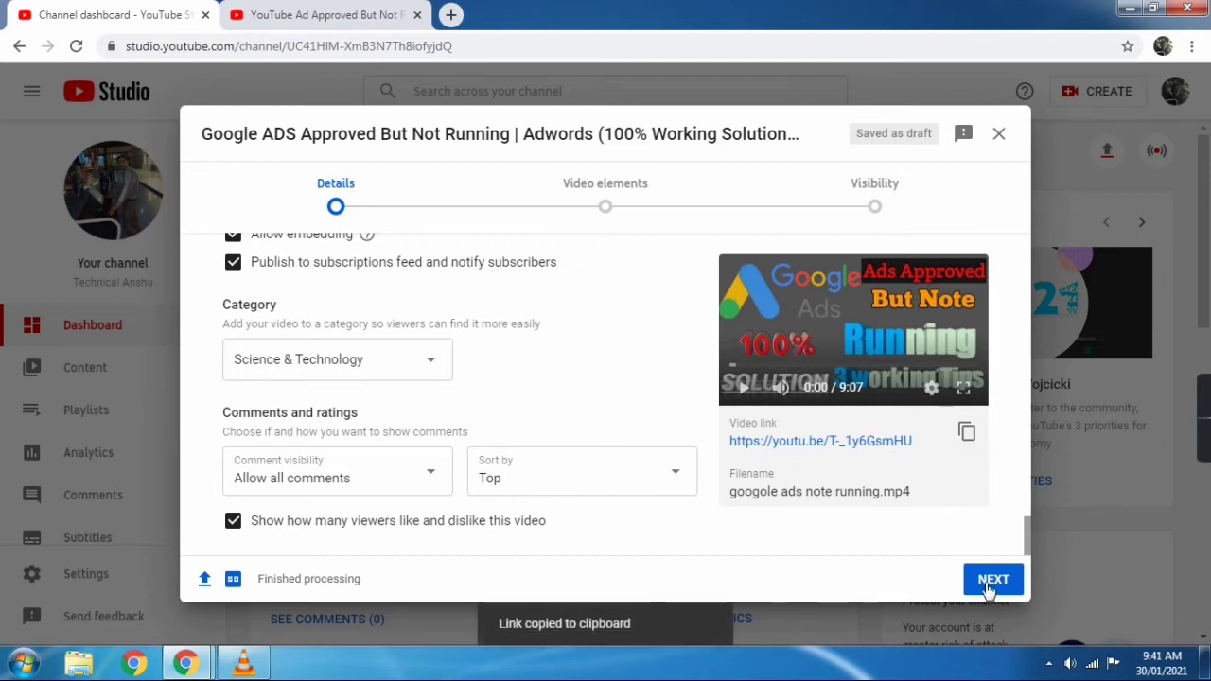
{"action": "left_click", "coordinate": [984, 581]}
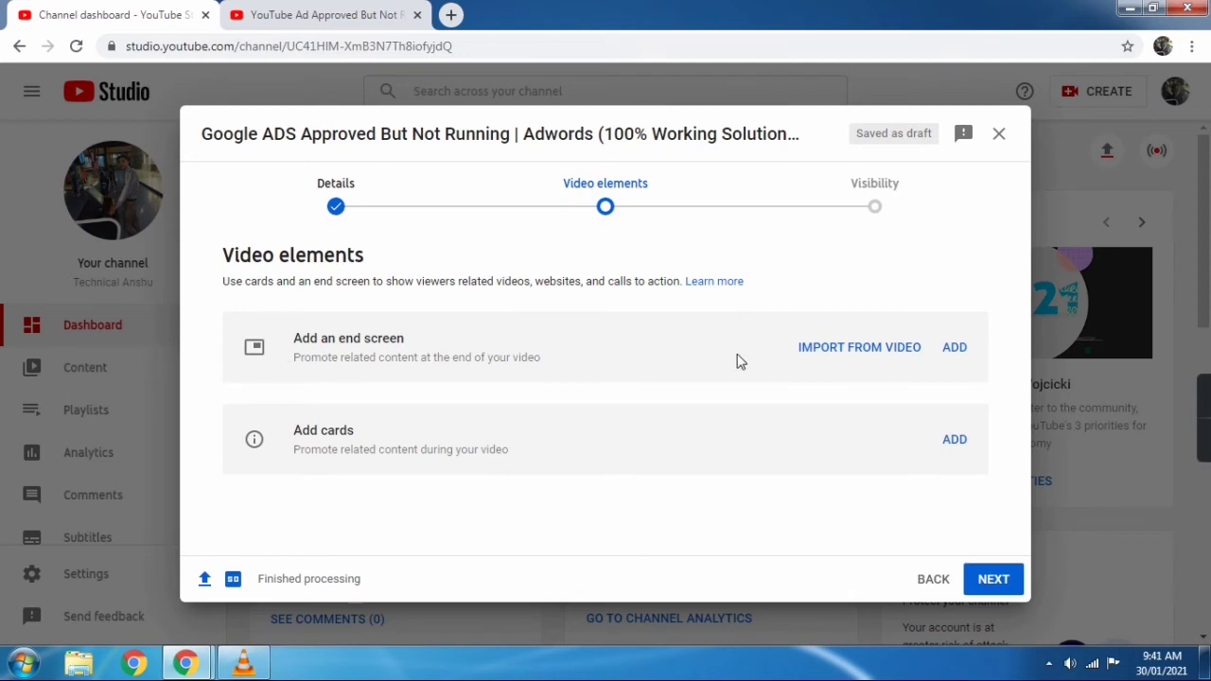
- Try to import an end screen from the "Authorised Agent|| IRCTC" video and close the video selection
{"action": "left_click", "coordinate": [863, 353]}
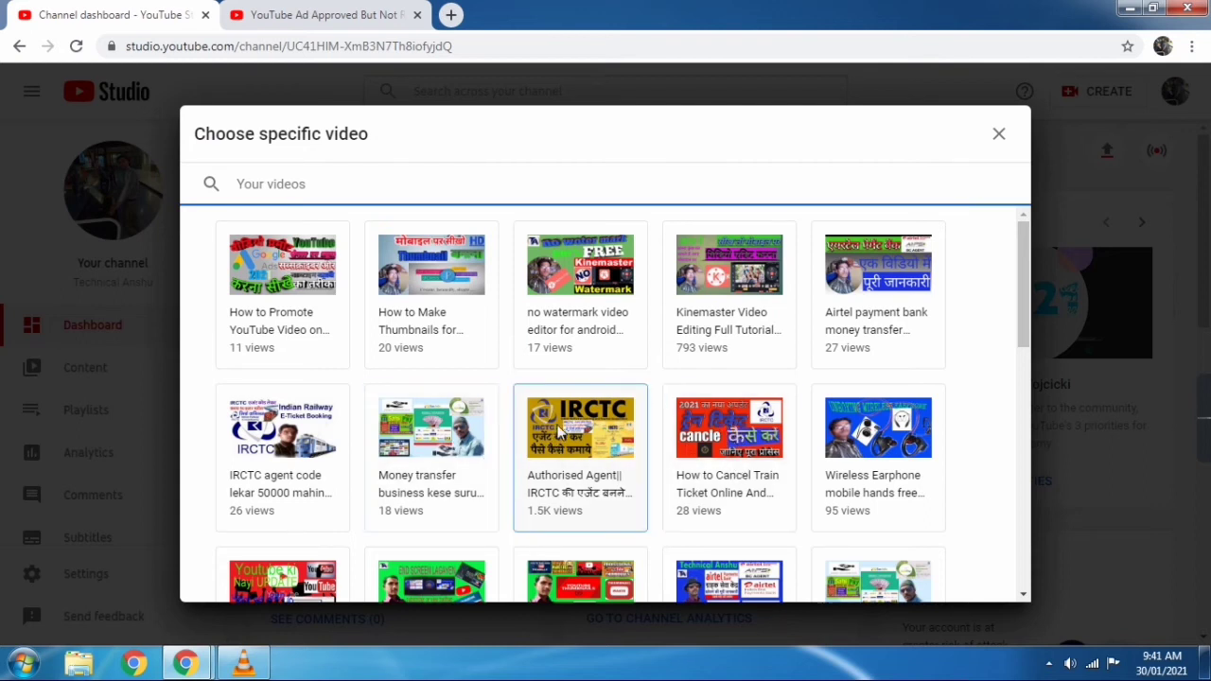
{"action": "scroll", "coordinate": [565, 432], "scroll_direction": "down", "scroll_amount": 1}
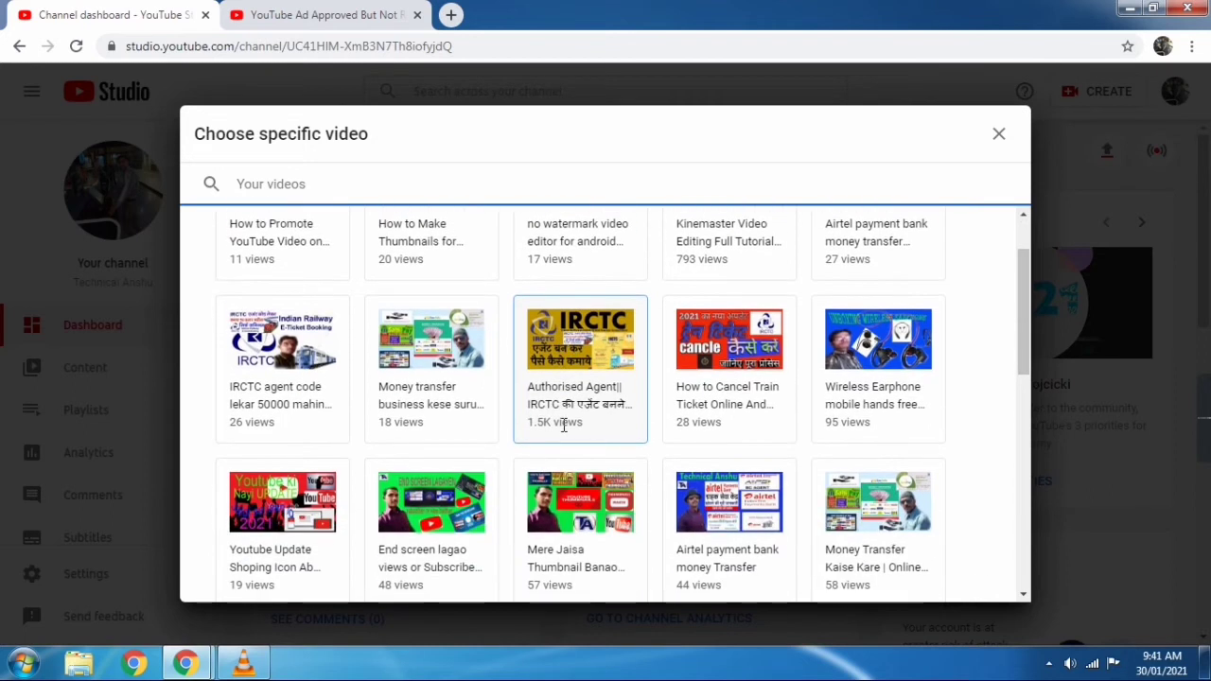
{"action": "left_click", "coordinate": [565, 337]}
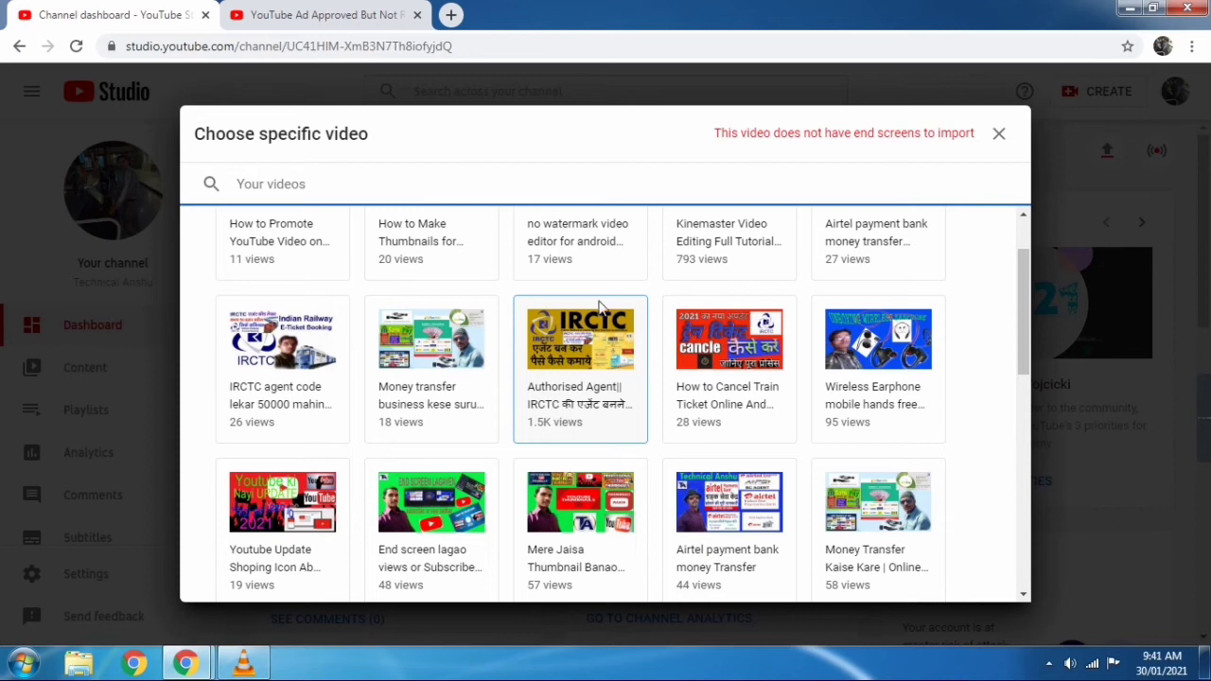
{"action": "left_click", "coordinate": [999, 133]}
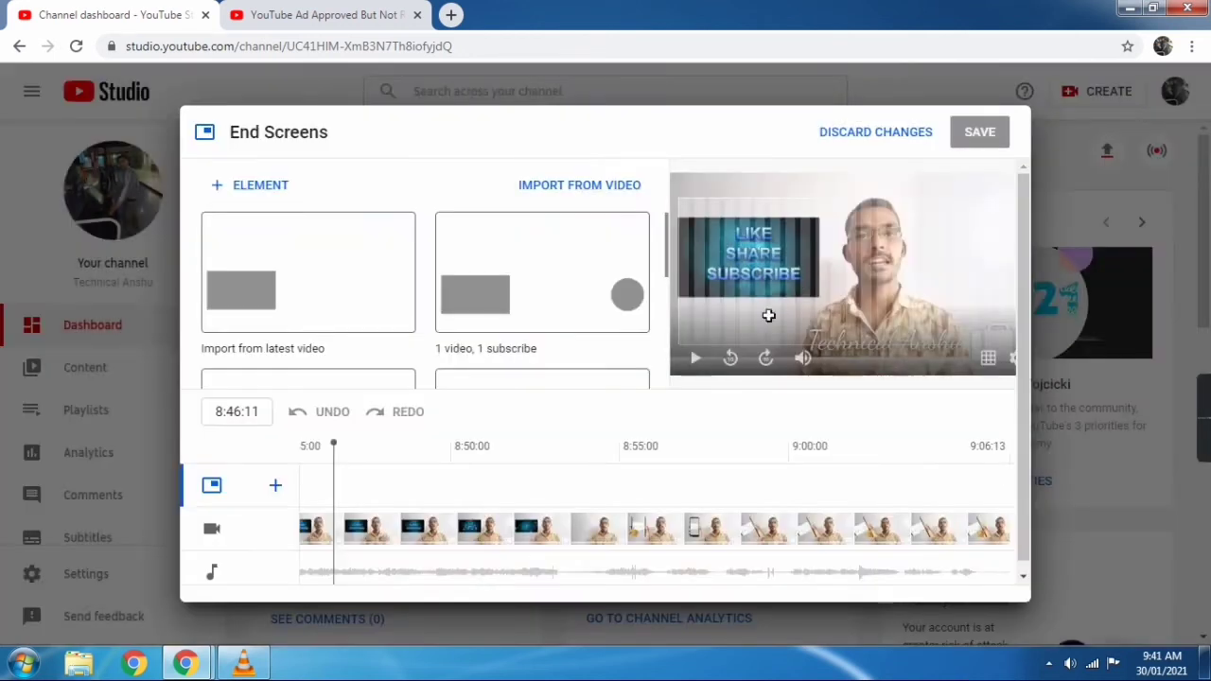
- Add a video element to the end screen and place it in the lower-right area of the video frame
{"action": "left_click", "coordinate": [250, 185]}
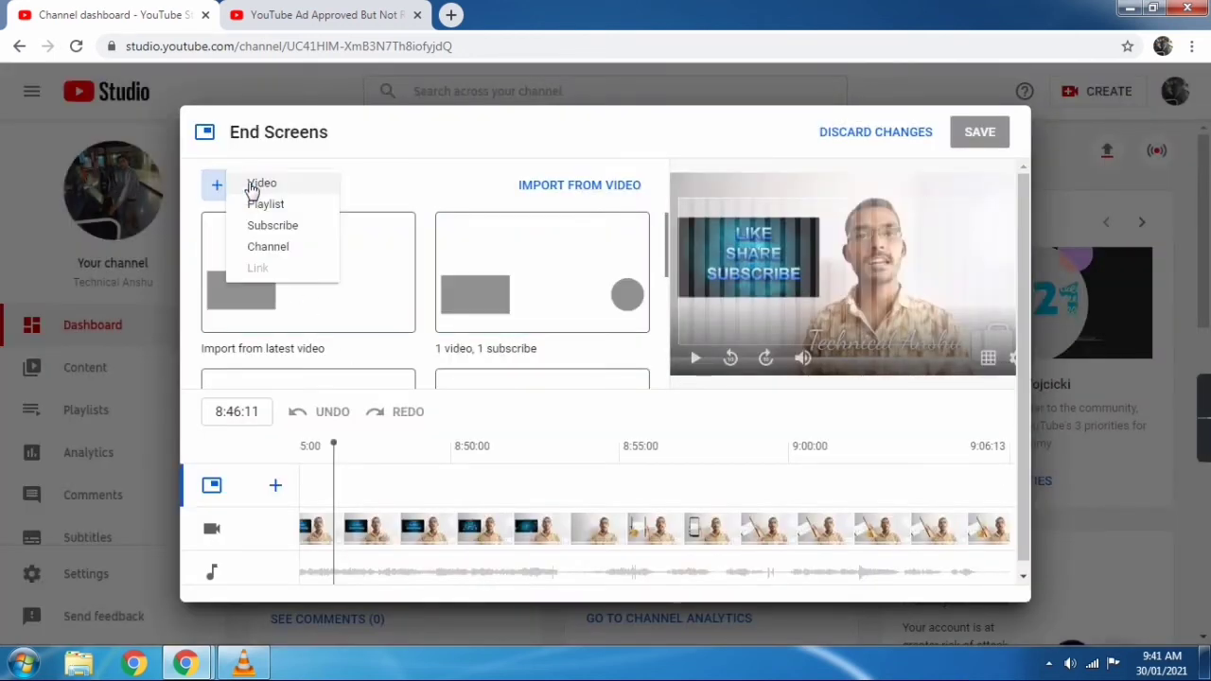
{"action": "left_click", "coordinate": [270, 185]}
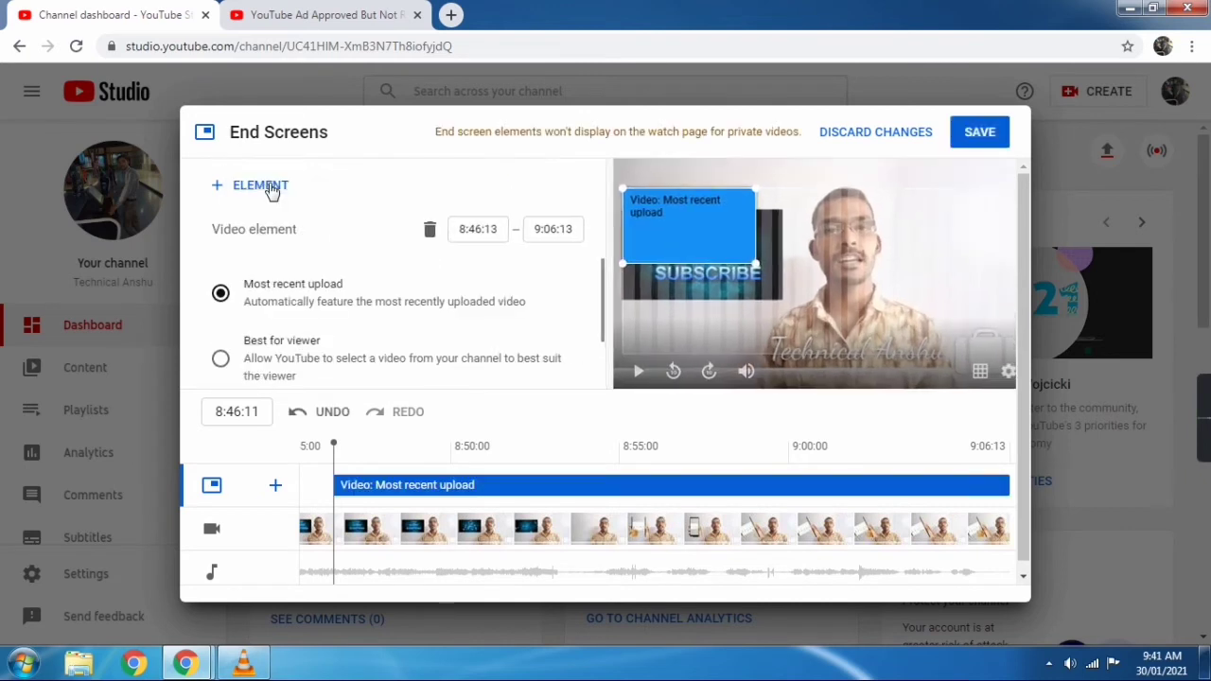
{"action": "left_click_drag", "start_coordinate": [700, 225], "coordinate": [943, 309]}
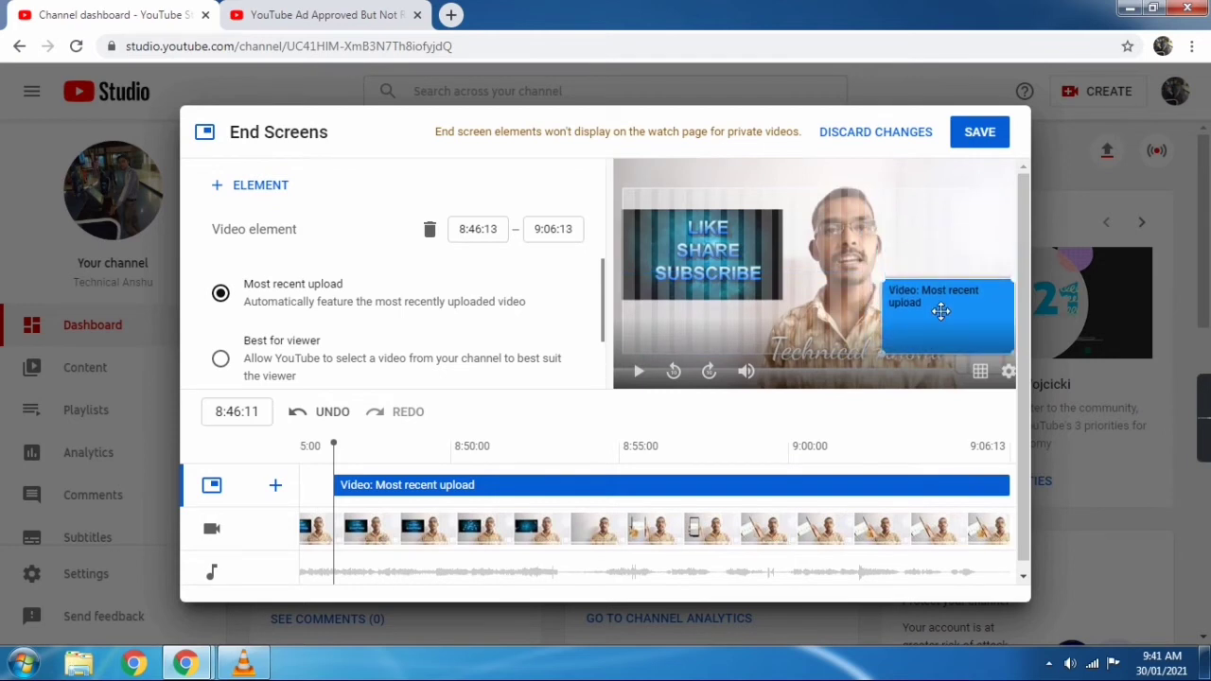
- Set the end screen element to the specific video "How to Cancel Train Ticket Online And Get Refund in Hindi 2020" and save the end screen
{"action": "scroll", "coordinate": [284, 303], "scroll_direction": "down", "scroll_amount": 1}
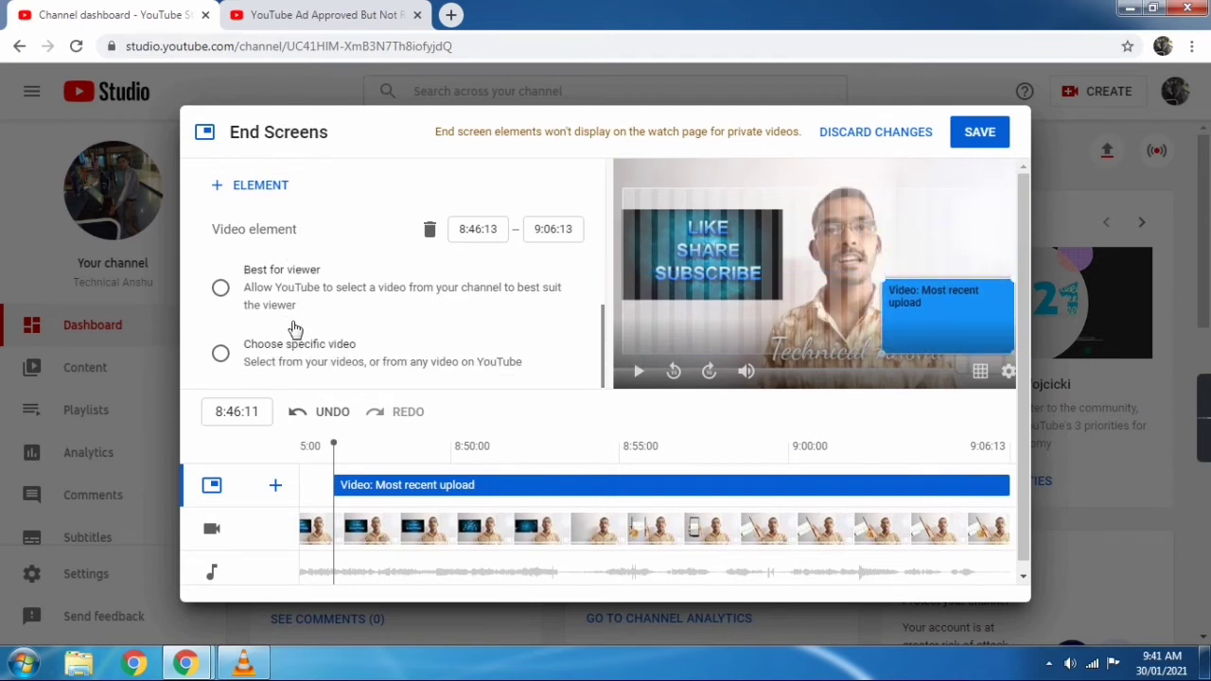
{"action": "left_click", "coordinate": [223, 355]}
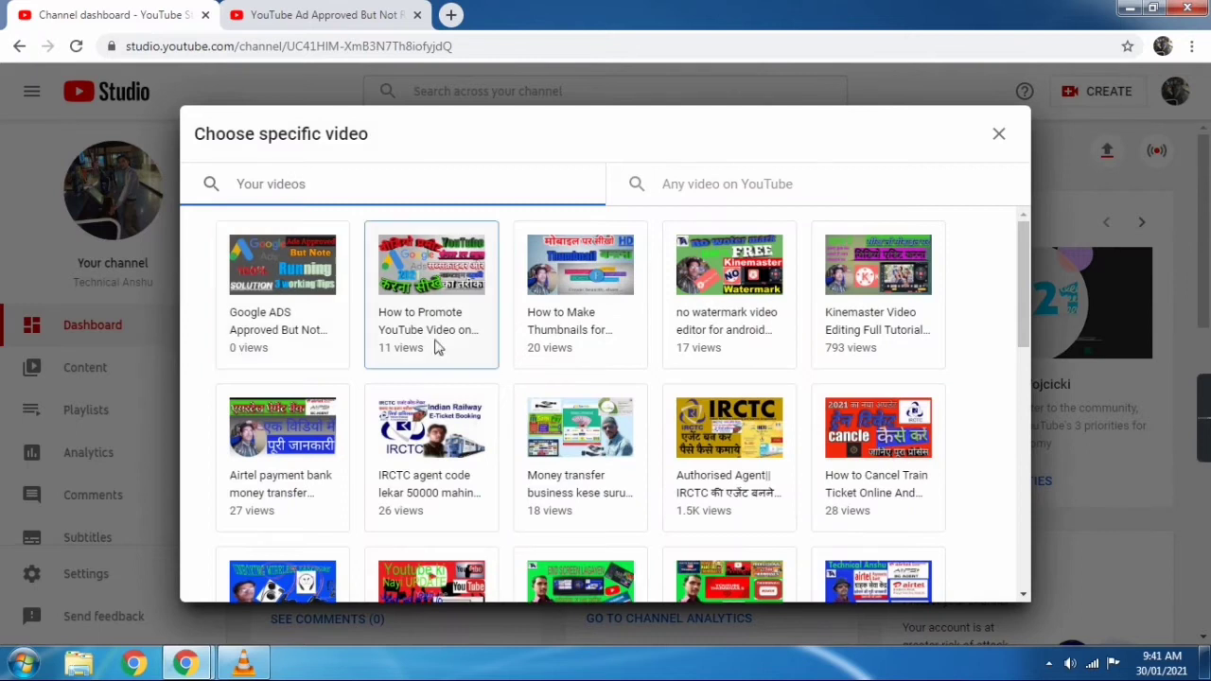
{"action": "scroll", "coordinate": [665, 391], "scroll_direction": "down", "scroll_amount": 1}
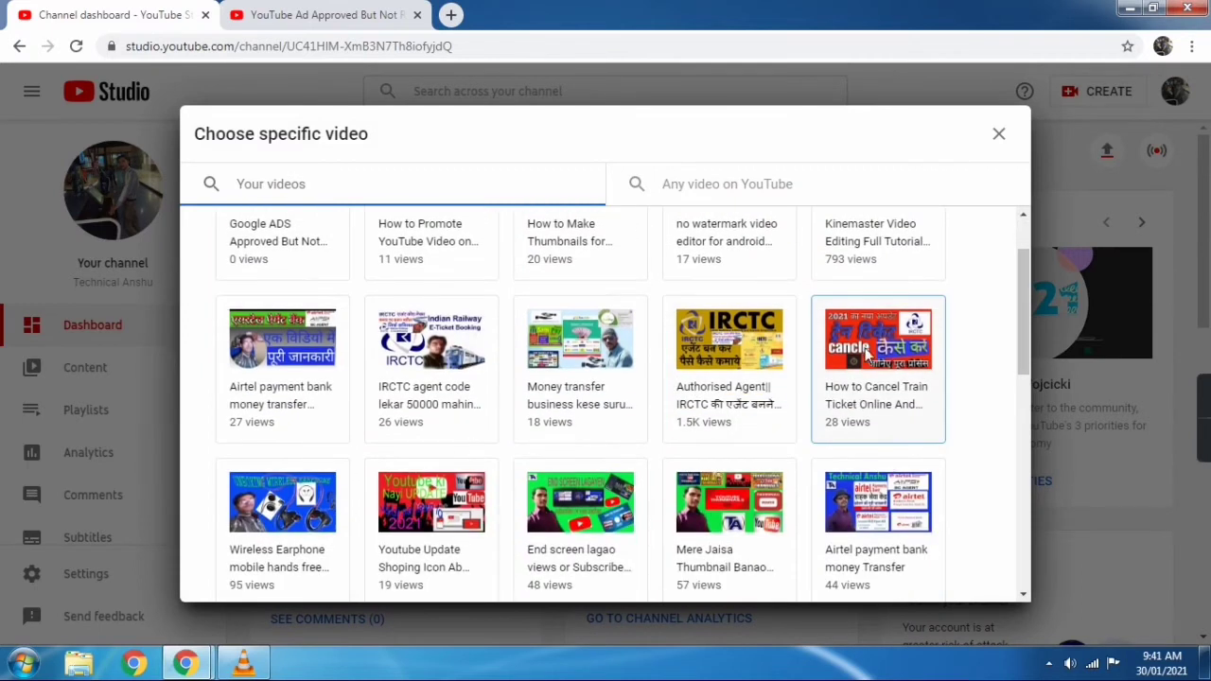
{"action": "left_click", "coordinate": [880, 339]}
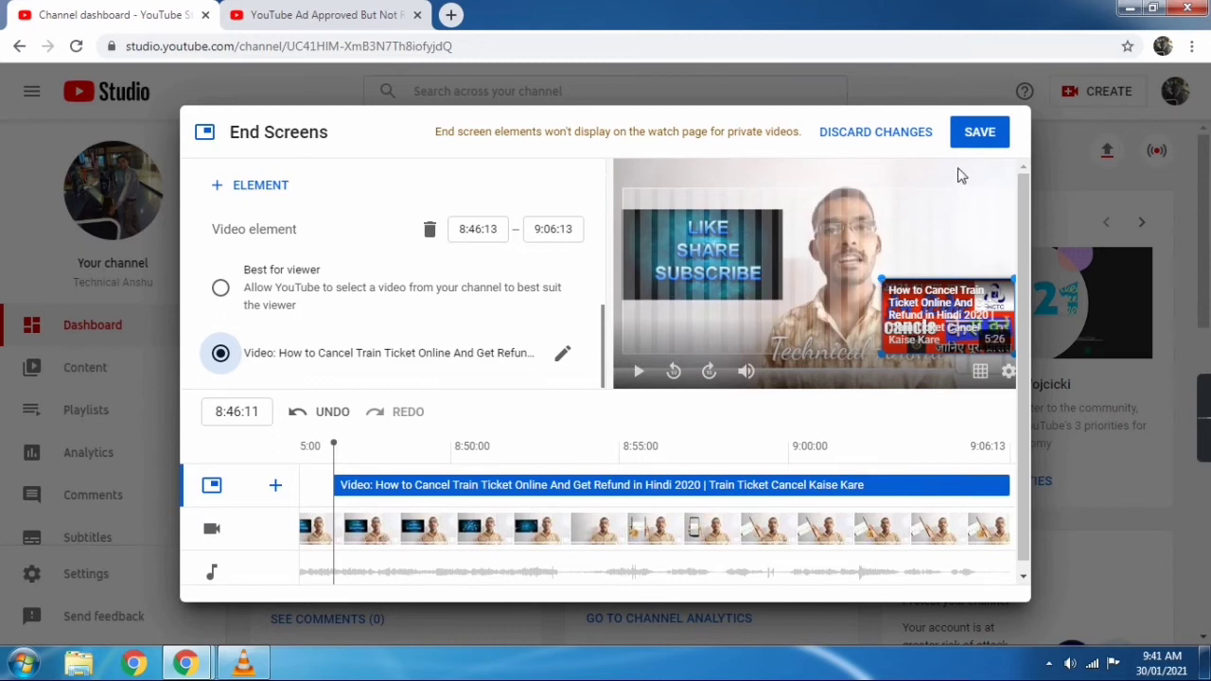
{"action": "left_click", "coordinate": [976, 138]}
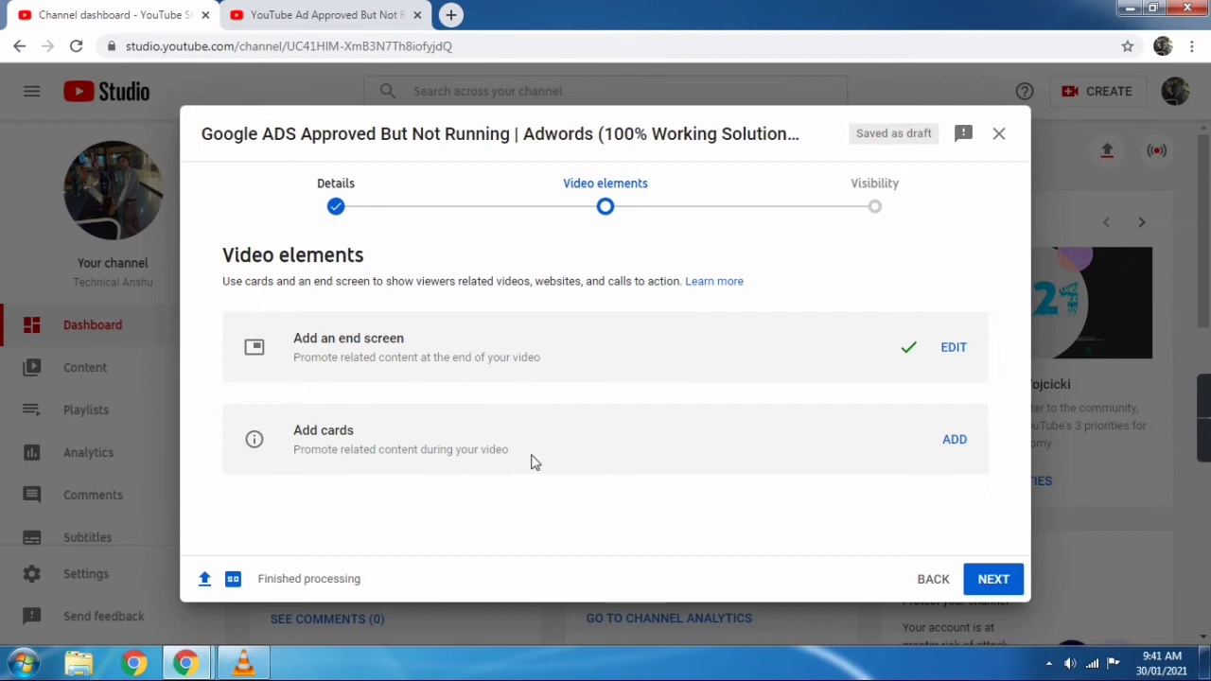
- Add a video card at 0:00:00 for "no watermark video editor for android kinemaster app" and save the cards
{"action": "left_click", "coordinate": [951, 442]}
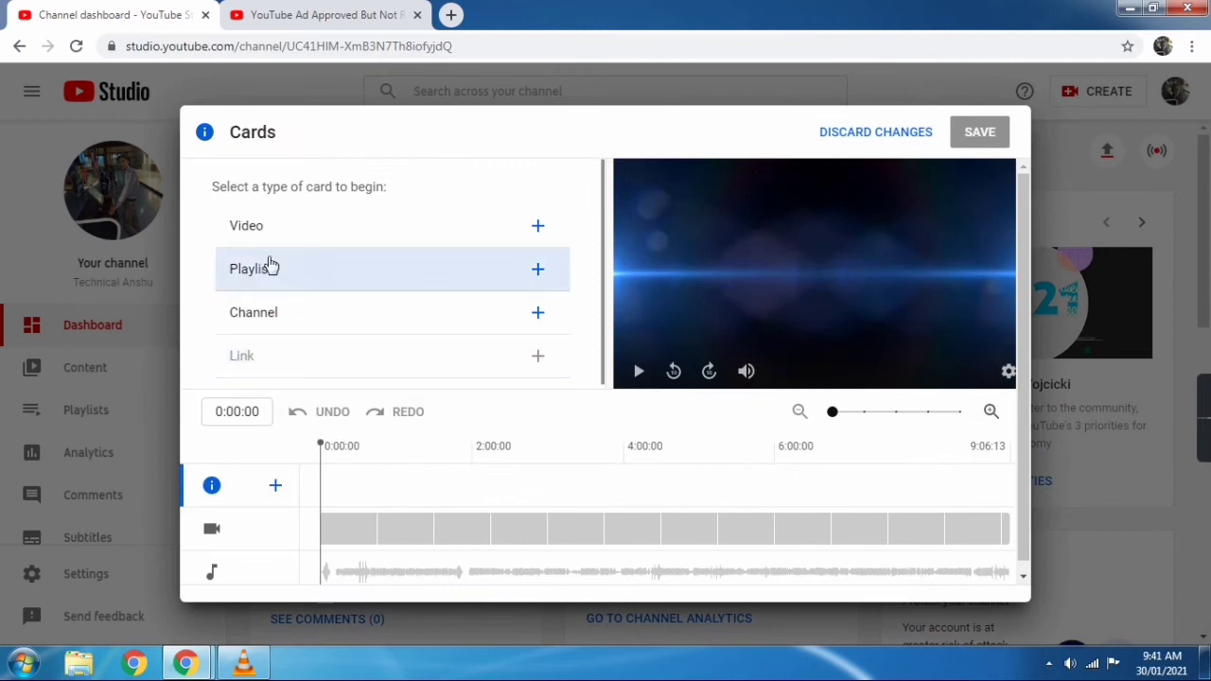
{"action": "left_click", "coordinate": [244, 227]}
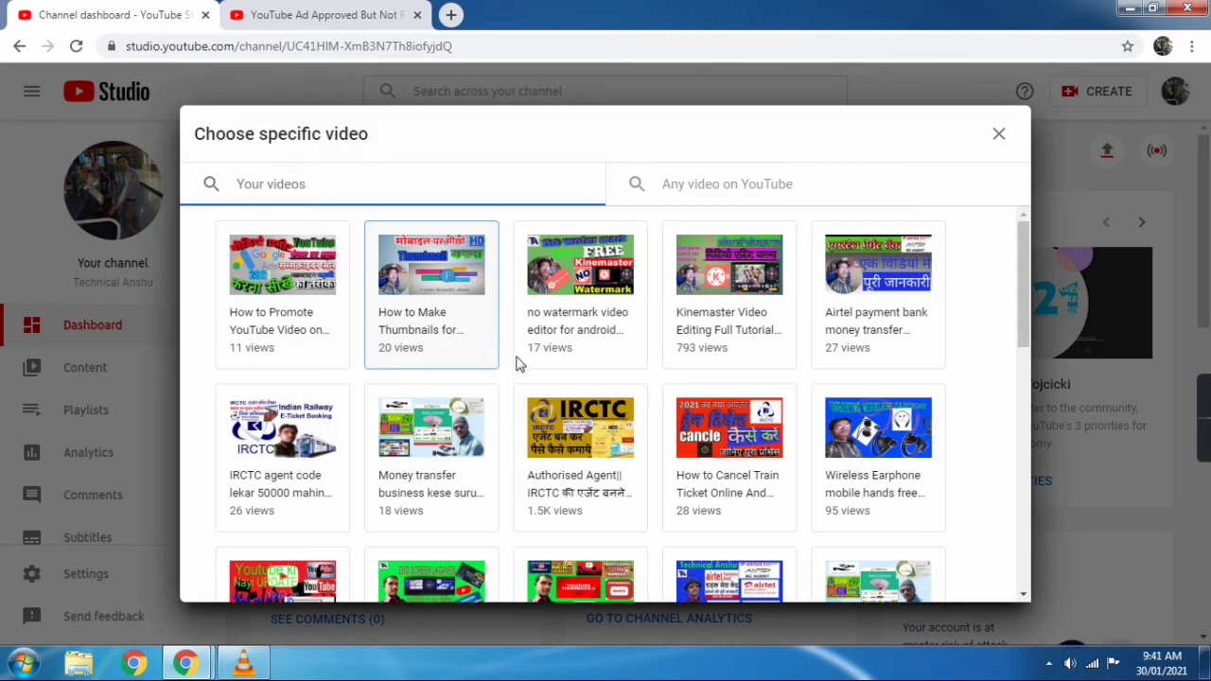
{"action": "left_click", "coordinate": [598, 254]}
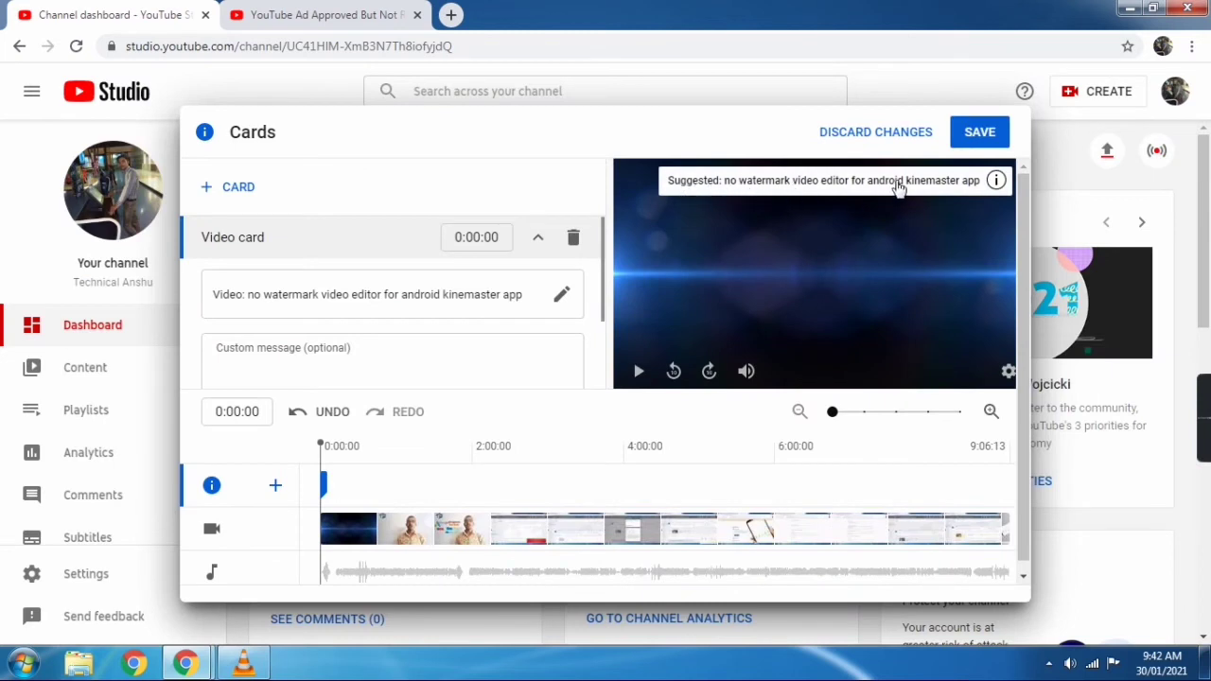
{"action": "left_click", "coordinate": [372, 510]}
{"action": "left_click_drag", "start_coordinate": [818, 512], "coordinate": [838, 512]}
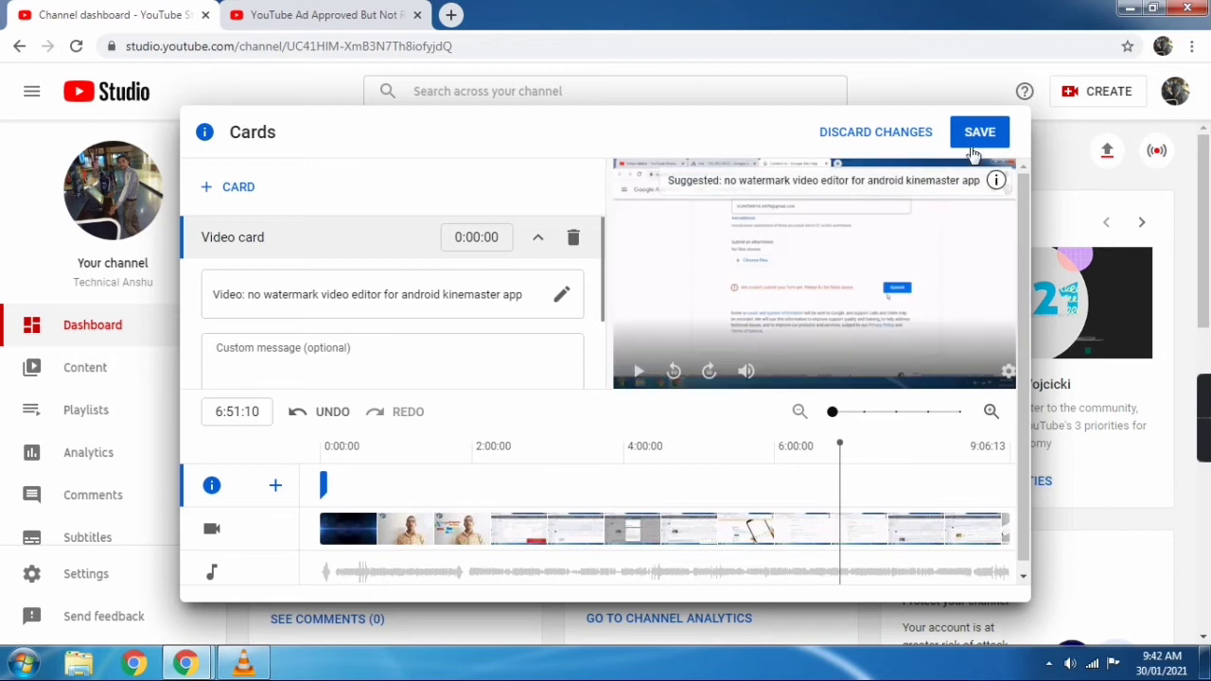
{"action": "left_click", "coordinate": [980, 135]}
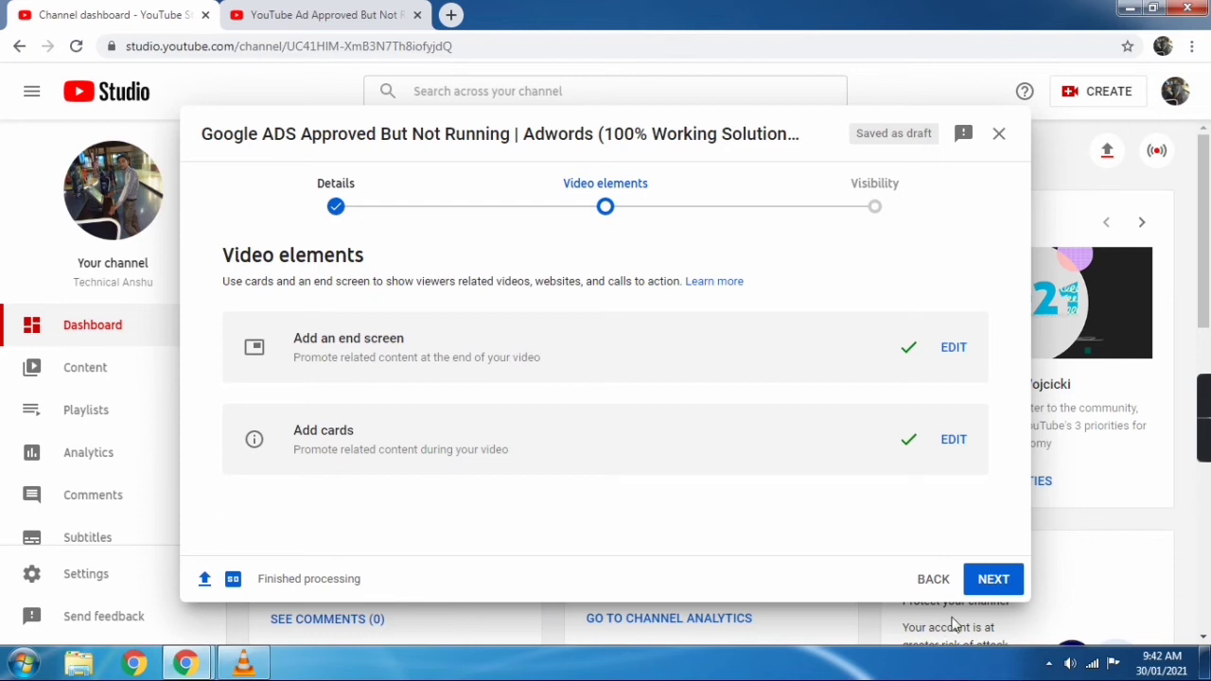
- Publish the video with Public visibility
{"action": "left_click", "coordinate": [989, 580]}
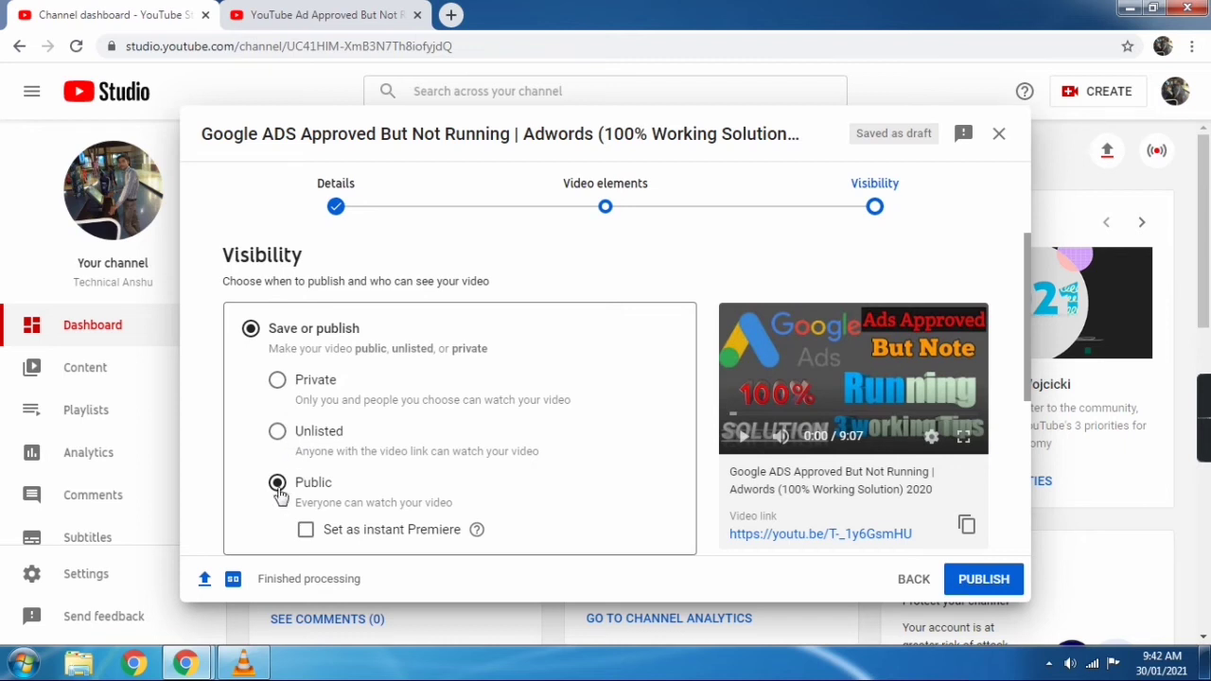
{"action": "left_click", "coordinate": [984, 579]}
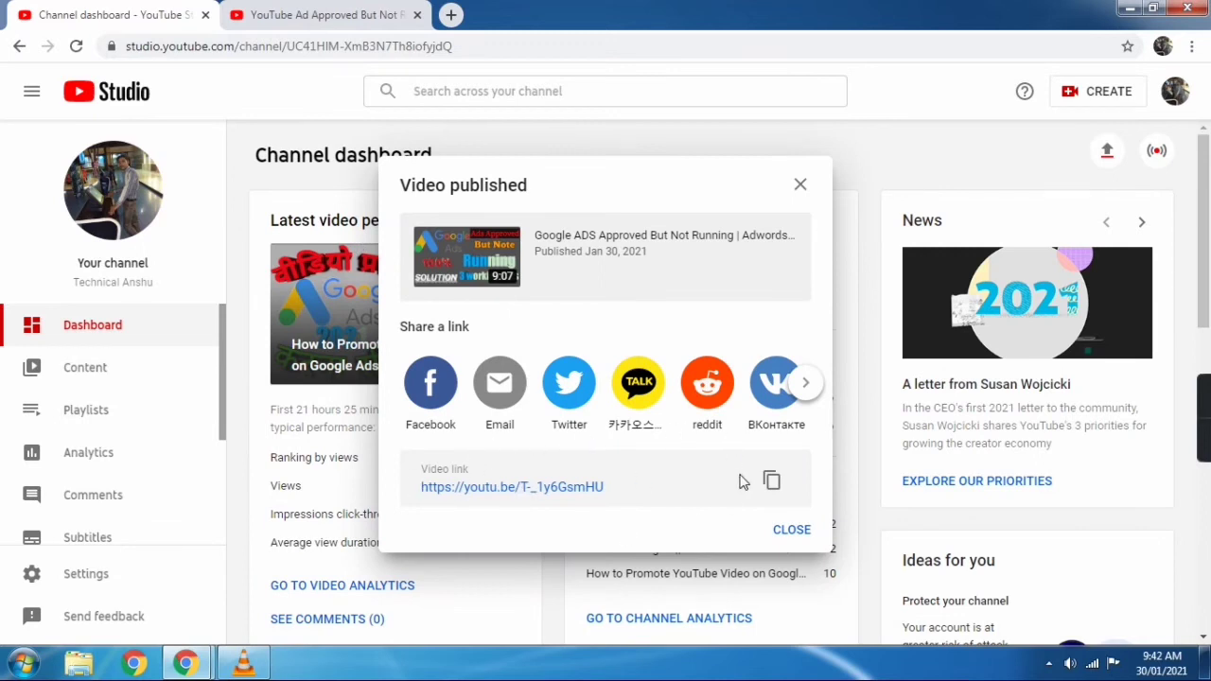
- Copy the published video's link and look through the sharing options before closing the confirmation
{"action": "left_click", "coordinate": [772, 483]}
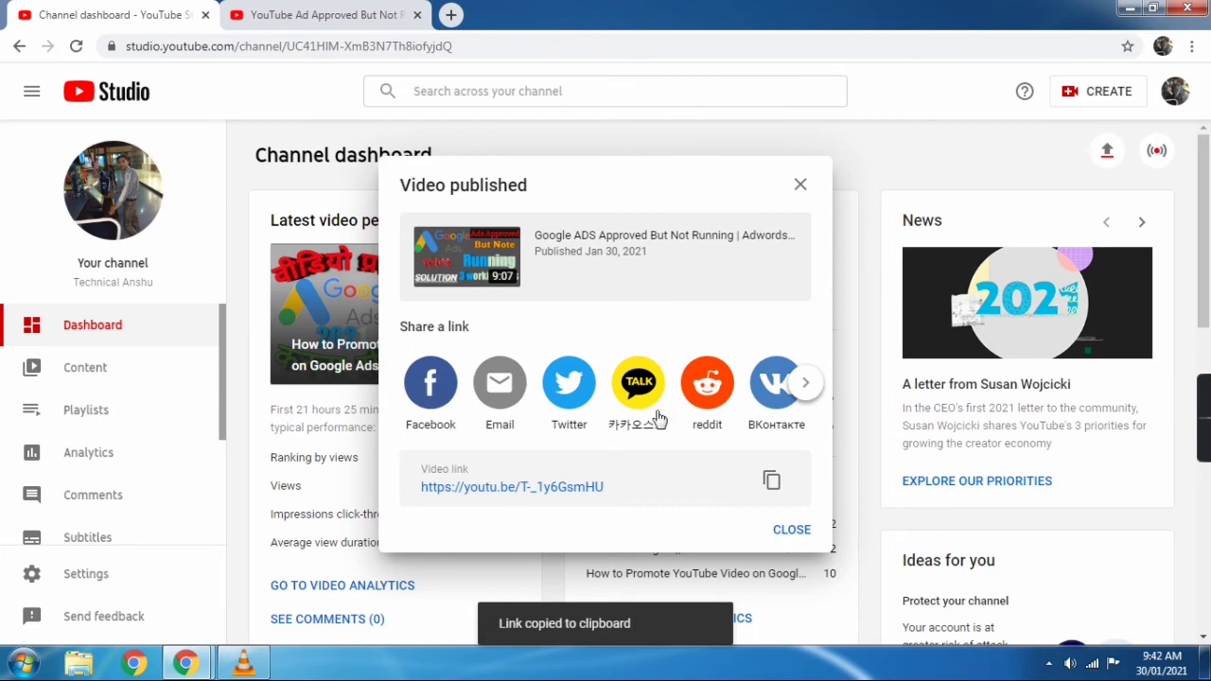
{"action": "left_click", "coordinate": [805, 382]}
{"action": "left_click", "coordinate": [805, 382]}
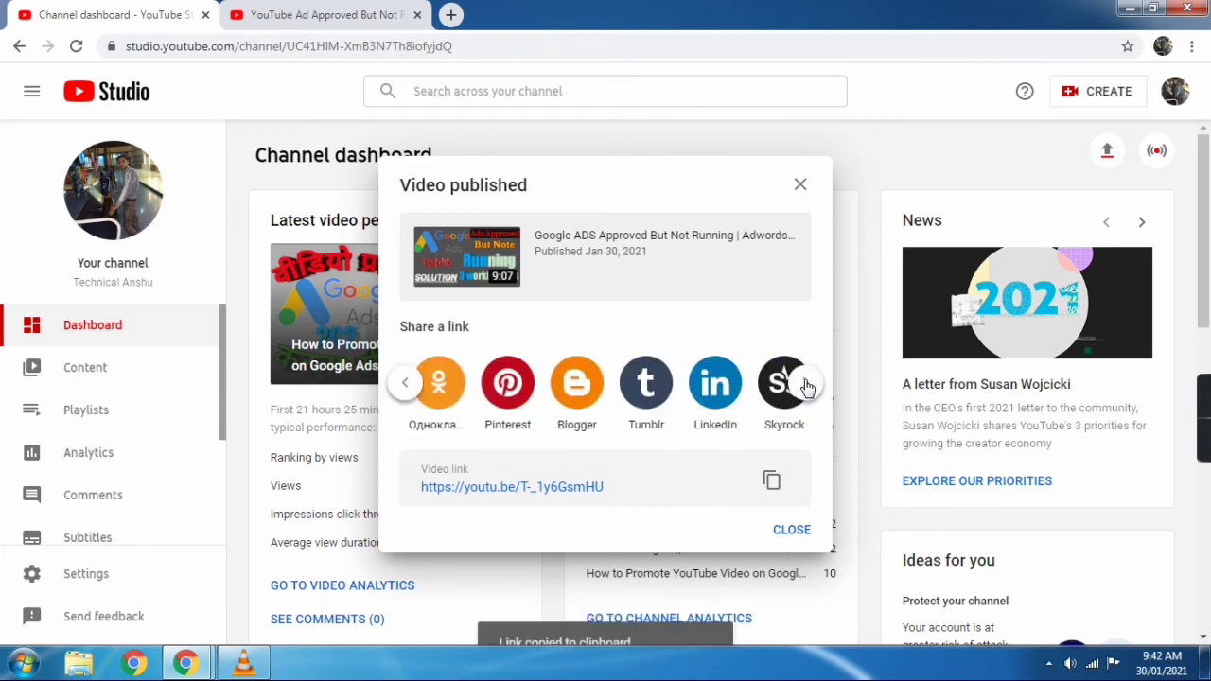
{"action": "left_click", "coordinate": [808, 385]}
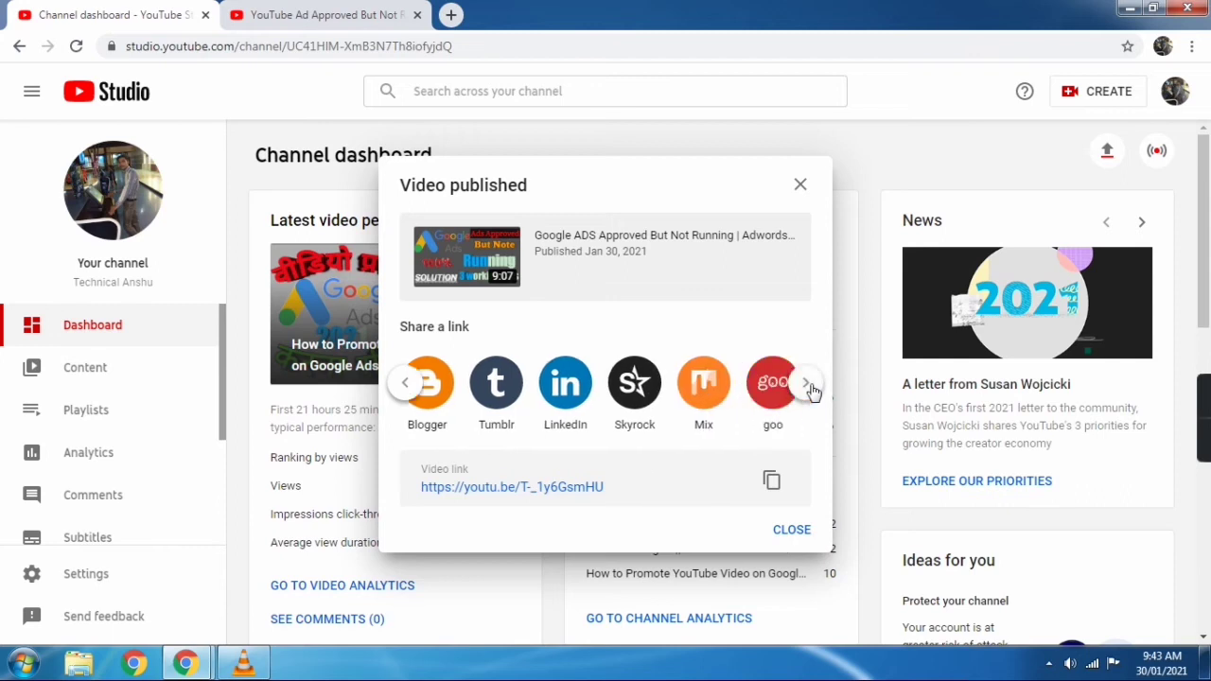
{"action": "left_click", "coordinate": [801, 534]}
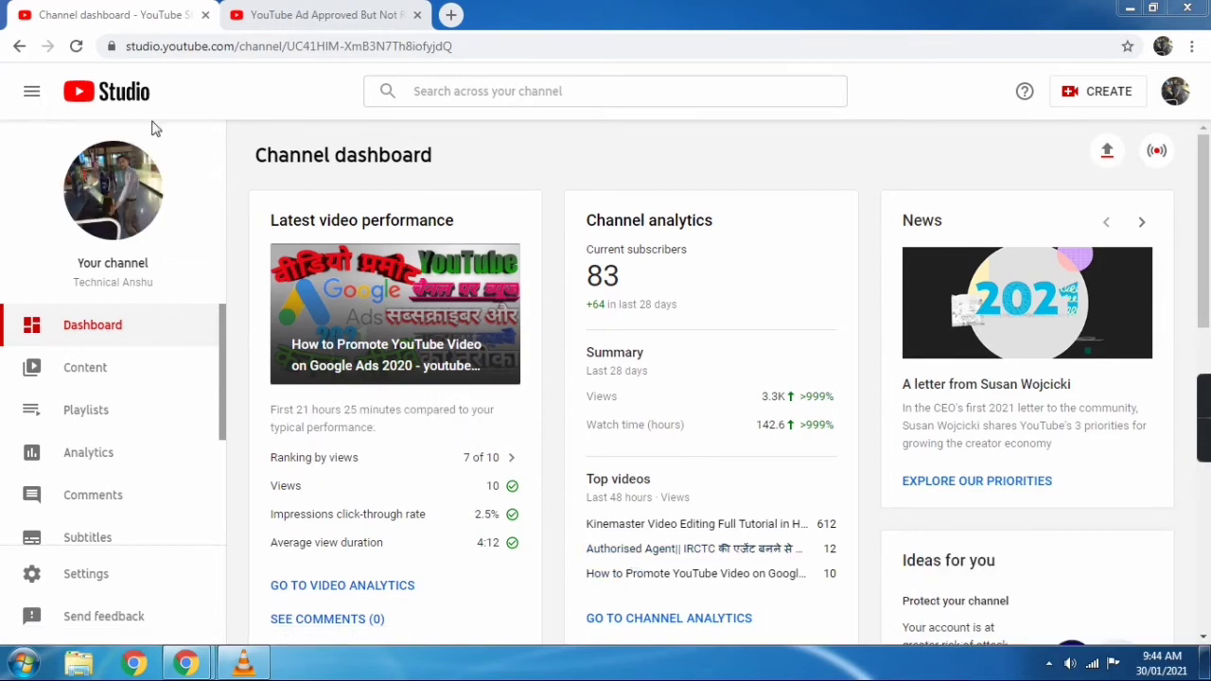
- Reload the channel dashboard and examine the analytics overview of the newly published video
{"action": "left_click", "coordinate": [76, 45]}
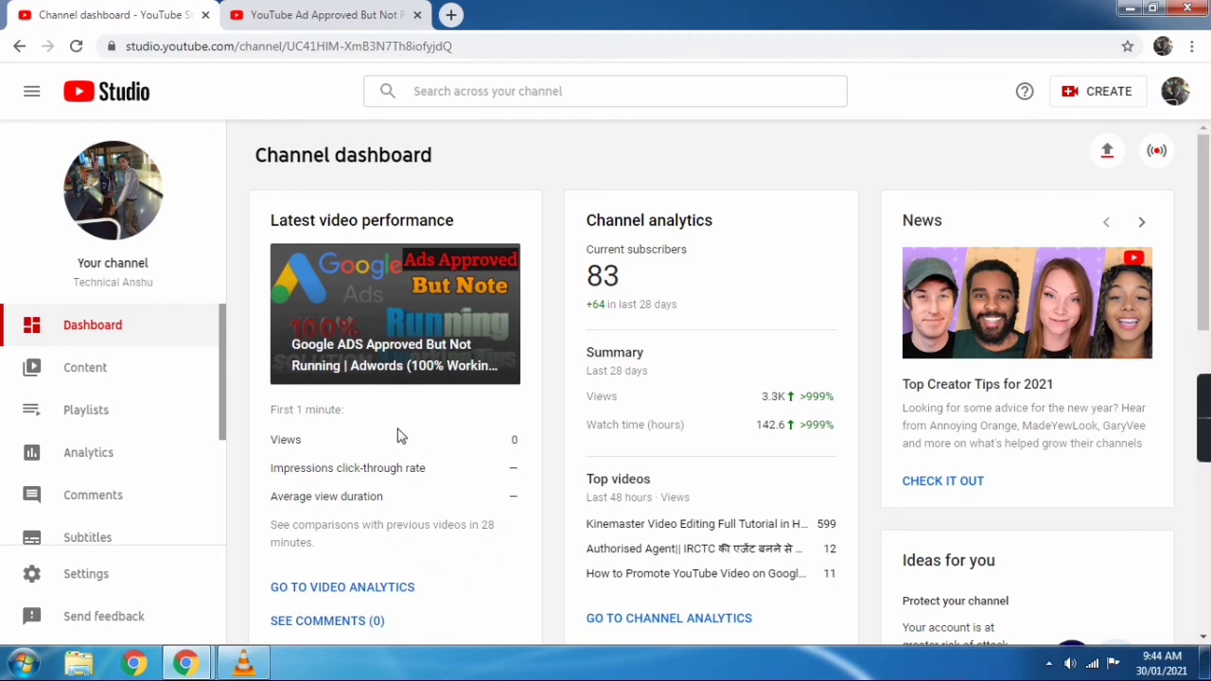
{"action": "scroll", "coordinate": [392, 438], "scroll_direction": "down", "scroll_amount": 2}
{"action": "scroll", "coordinate": [373, 450], "scroll_direction": "up", "scroll_amount": 2}
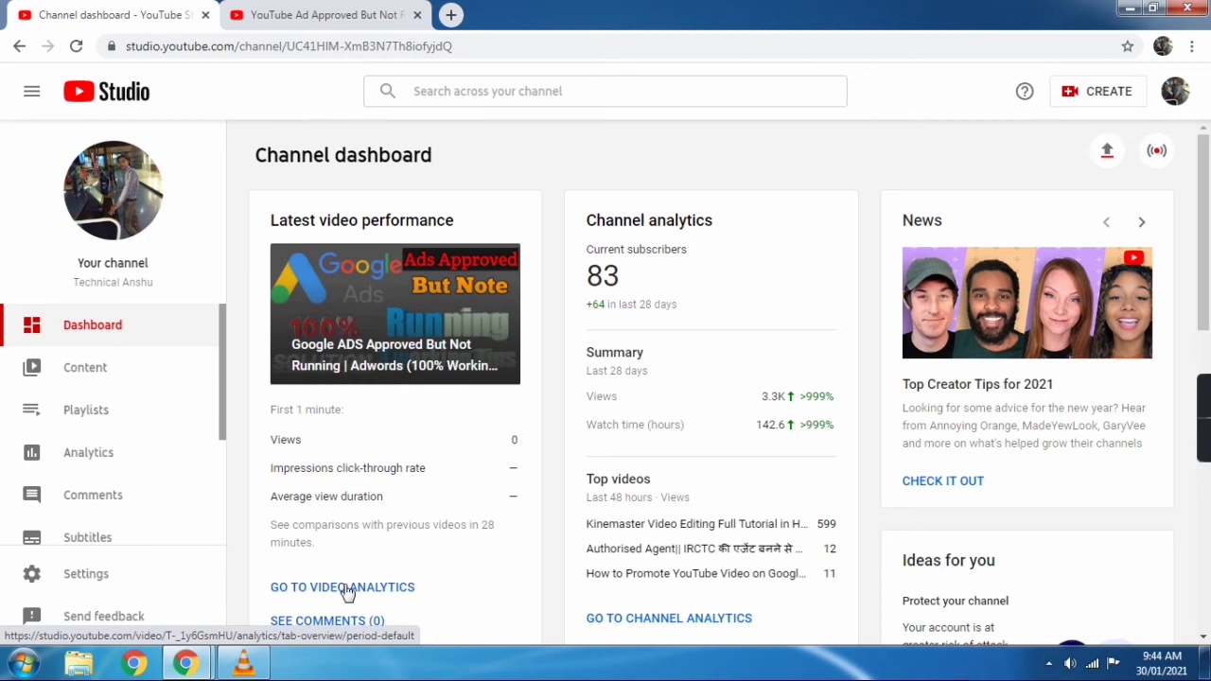
{"action": "left_click", "coordinate": [314, 594]}
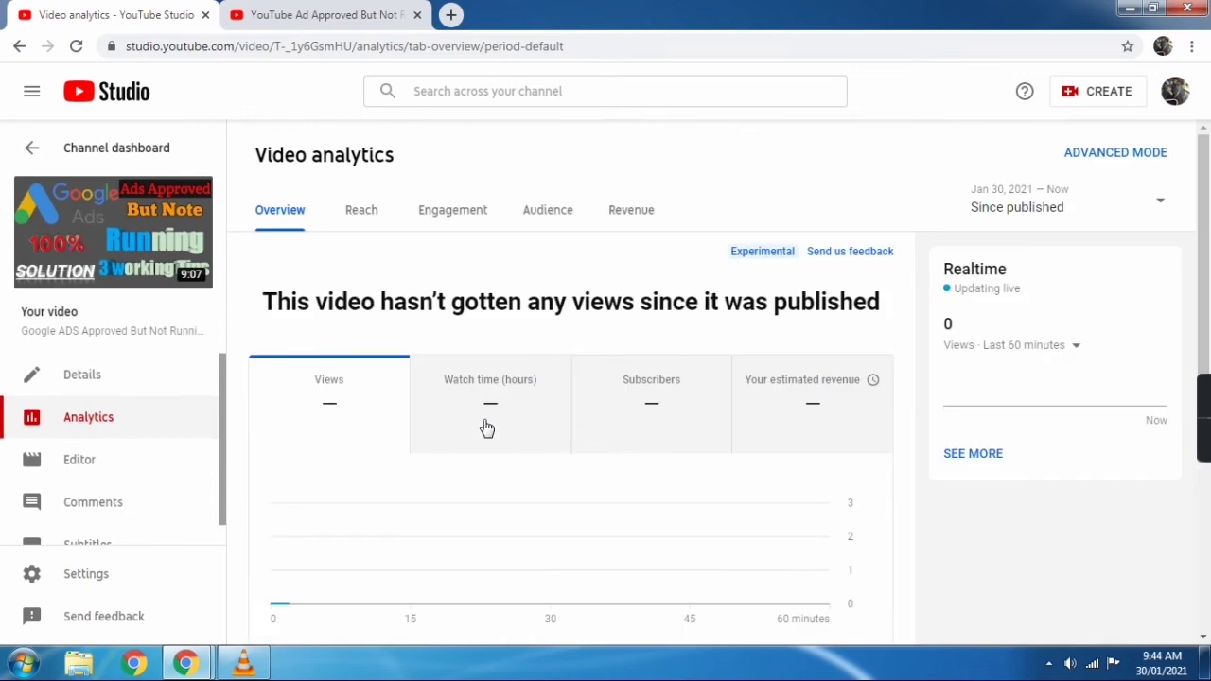
{"action": "scroll", "coordinate": [526, 401], "scroll_direction": "down", "scroll_amount": 2}
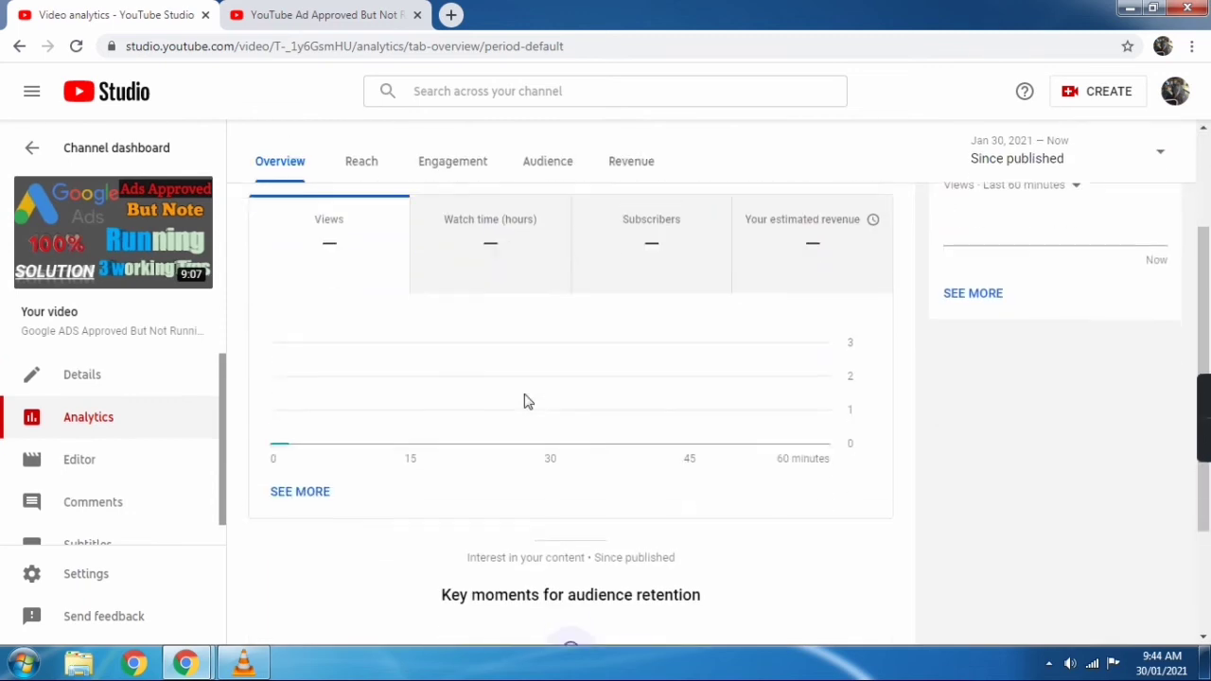
{"action": "scroll", "coordinate": [526, 401], "scroll_direction": "down", "scroll_amount": 3}
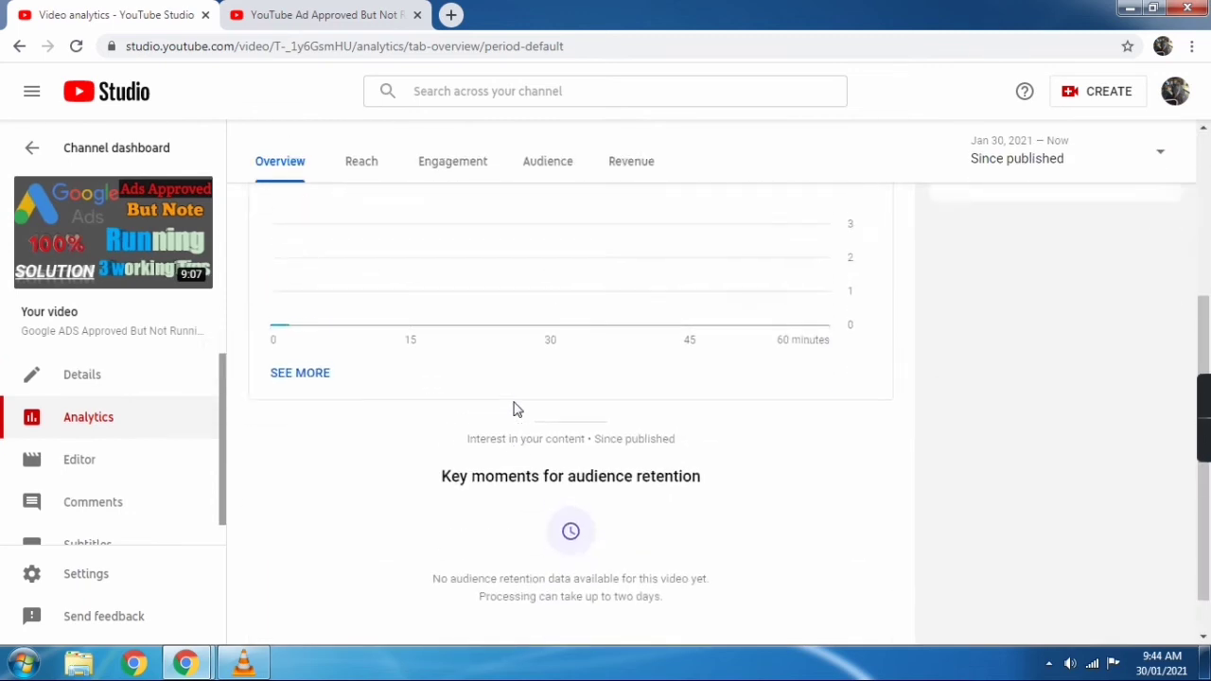
{"action": "scroll", "coordinate": [515, 409], "scroll_direction": "up", "scroll_amount": 3}
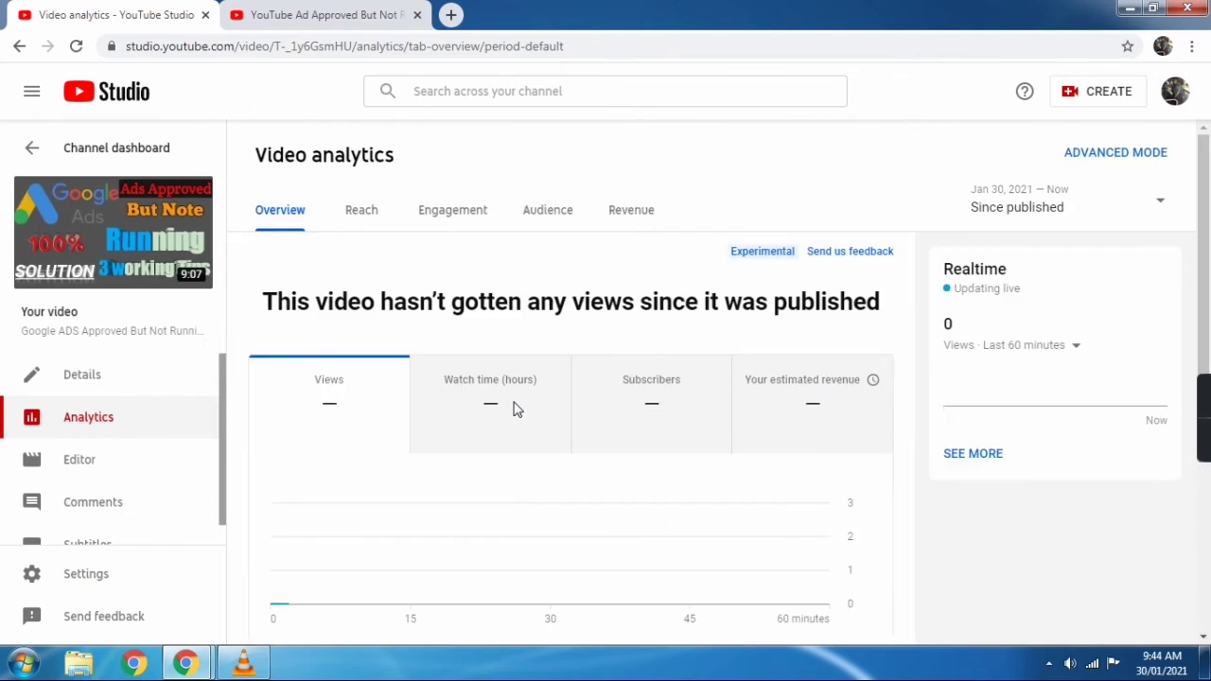
- Open the published video's details and review its title and description
{"action": "left_click", "coordinate": [68, 380]}
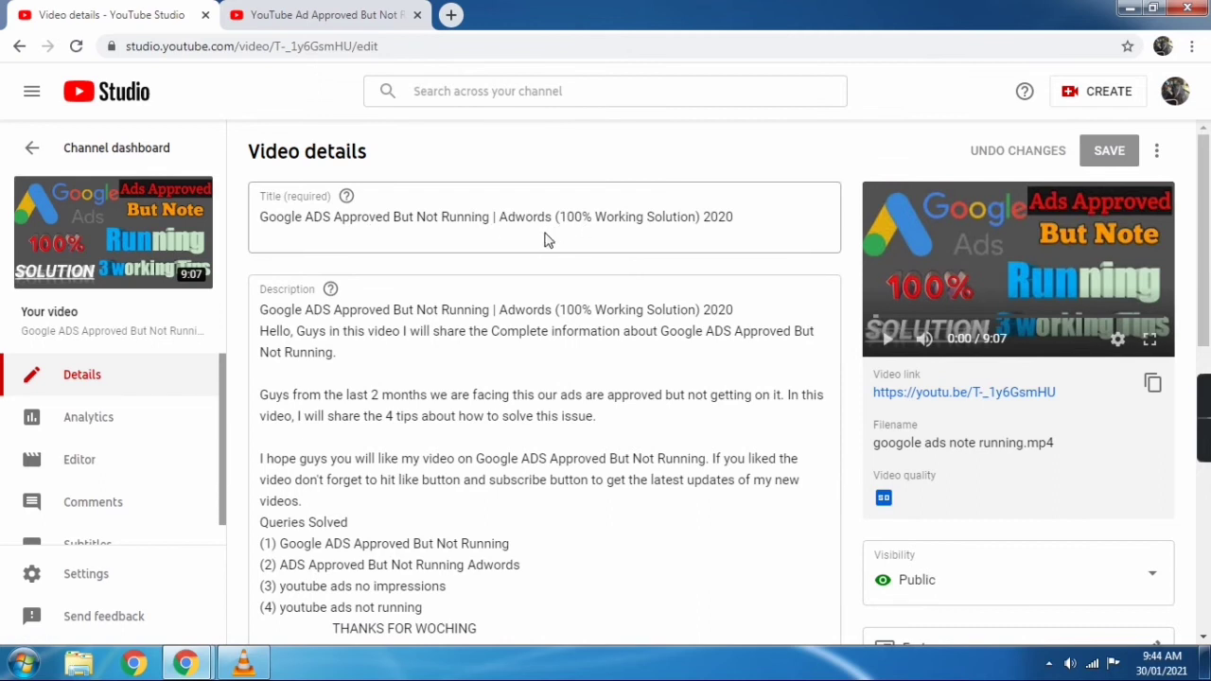
{"action": "left_click", "coordinate": [587, 333]}
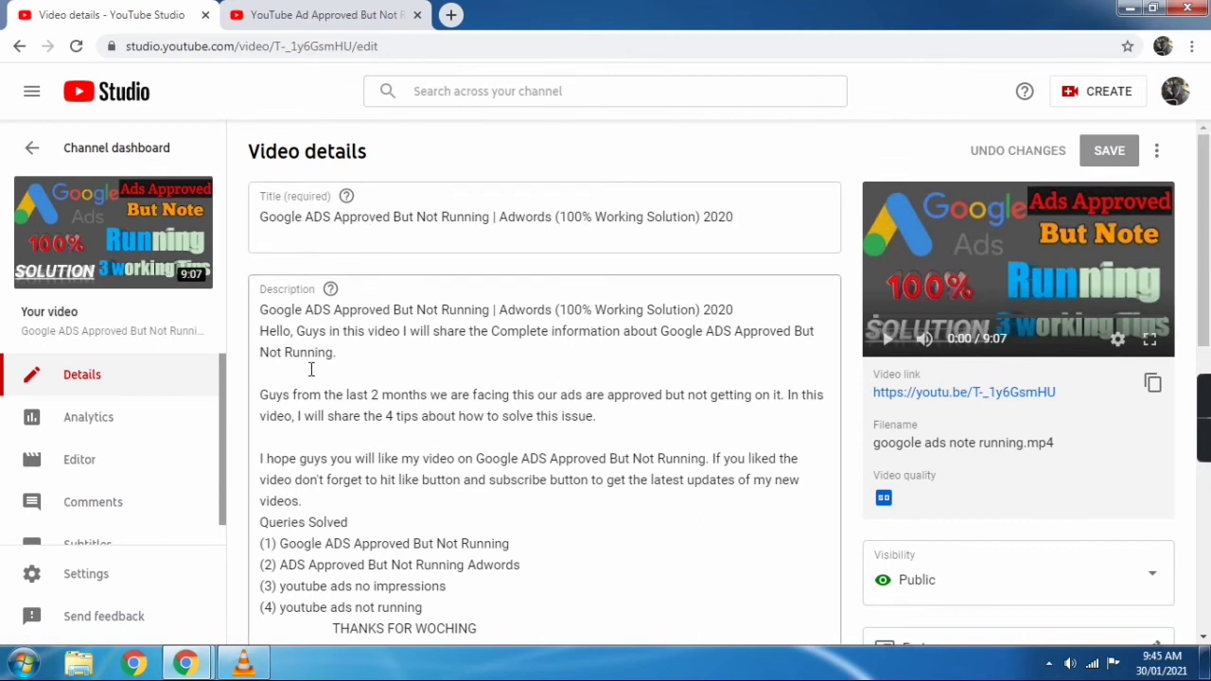
{"action": "scroll", "coordinate": [469, 500], "scroll_direction": "down", "scroll_amount": 3}
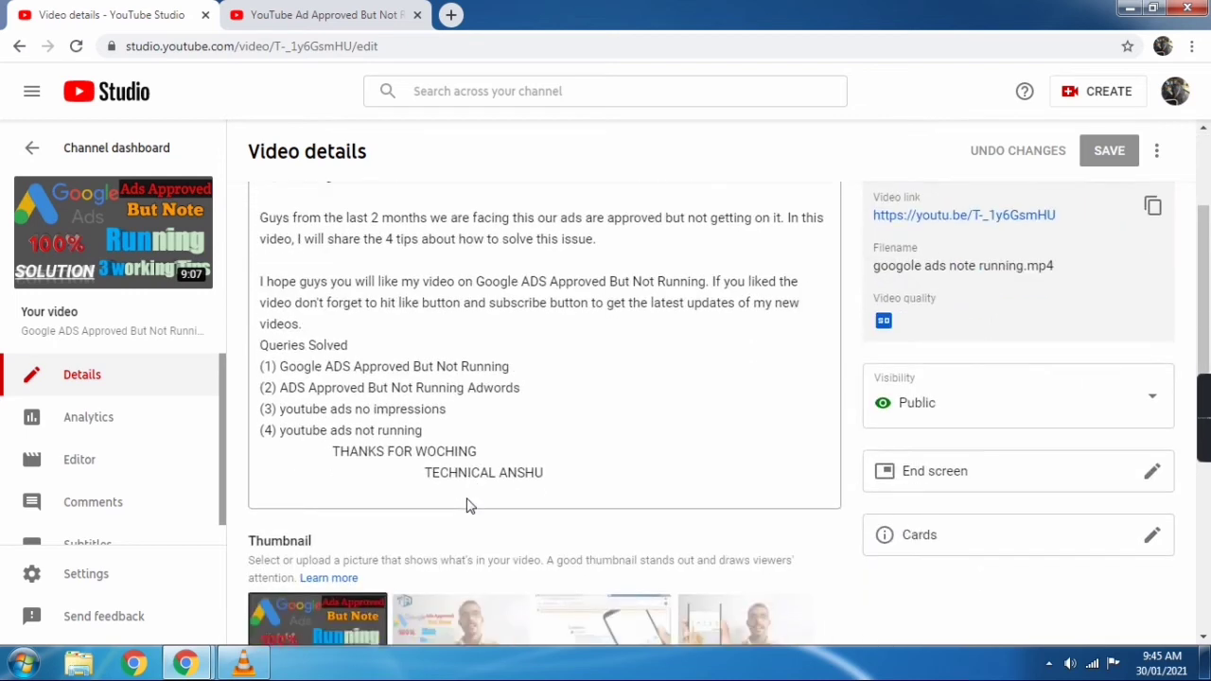